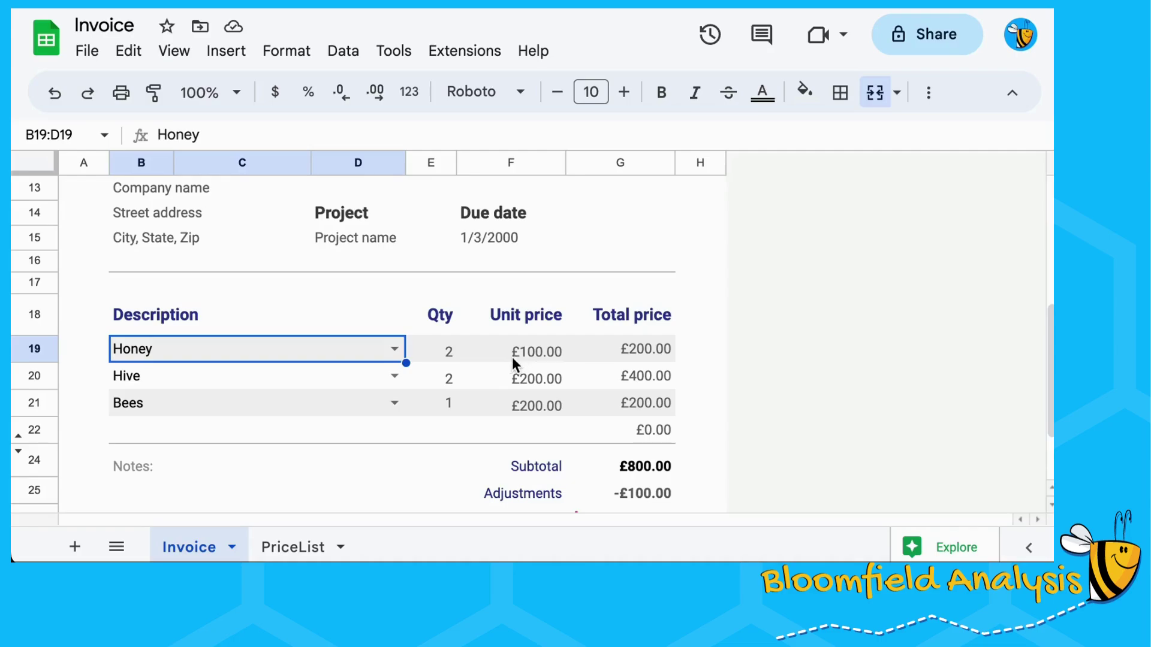
# Step: Pick Hive, Flowers and Honey as the descriptions for the three invoice lines
pyautogui.click(394, 349)
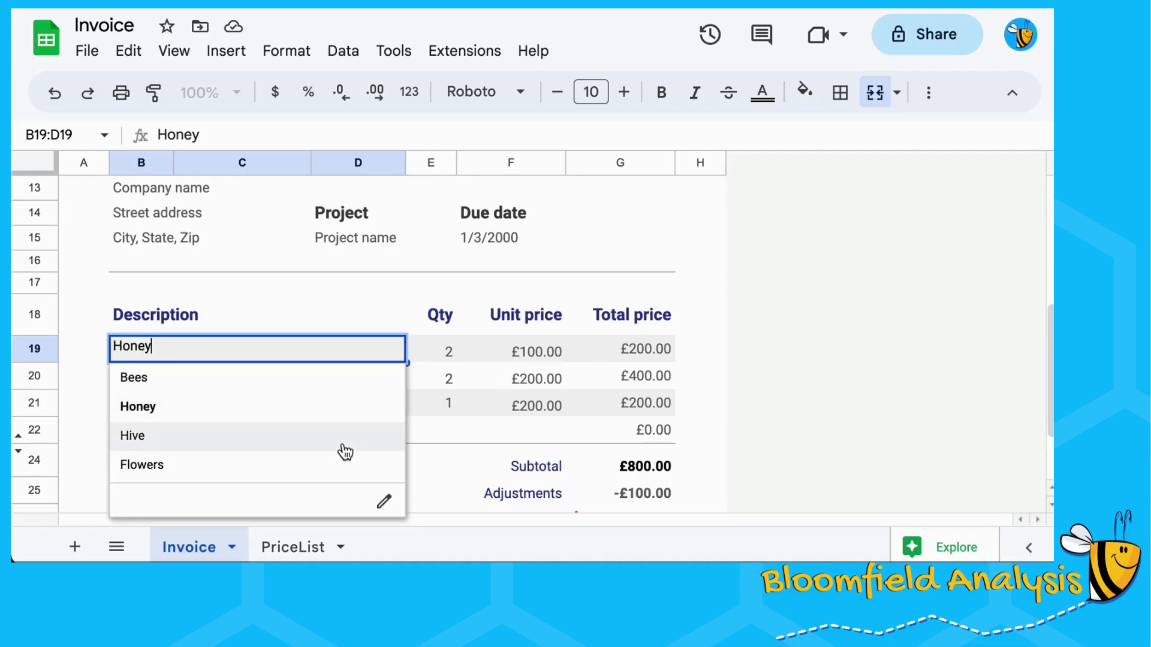
pyautogui.click(341, 437)
pyautogui.click(394, 377)
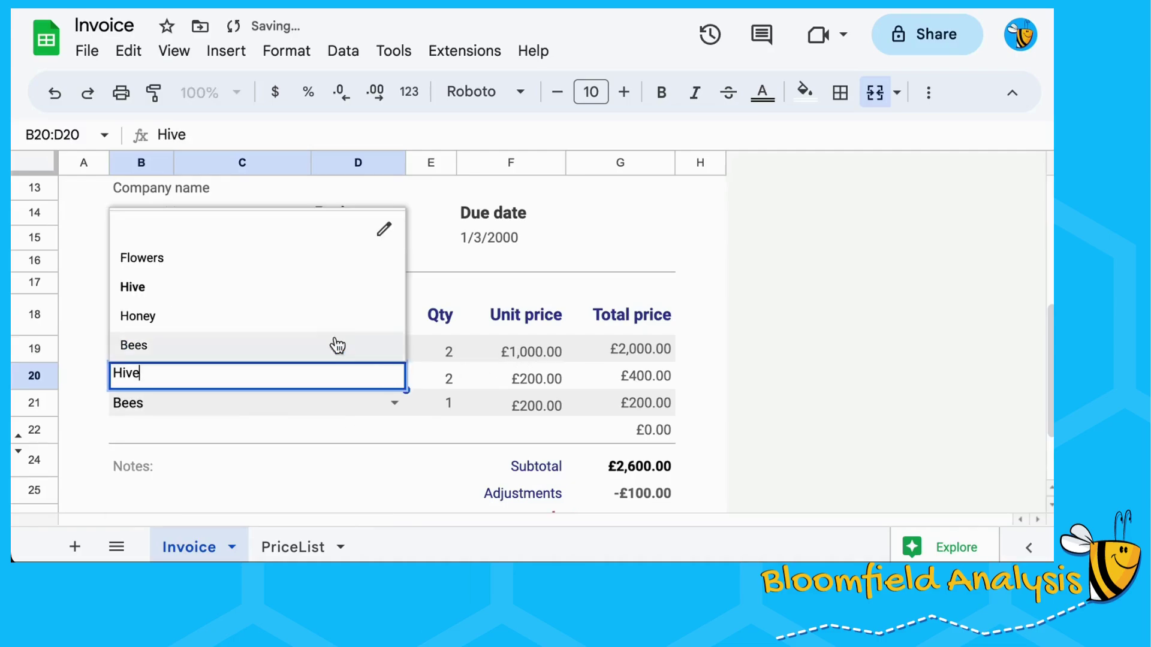
pyautogui.click(318, 264)
pyautogui.click(394, 408)
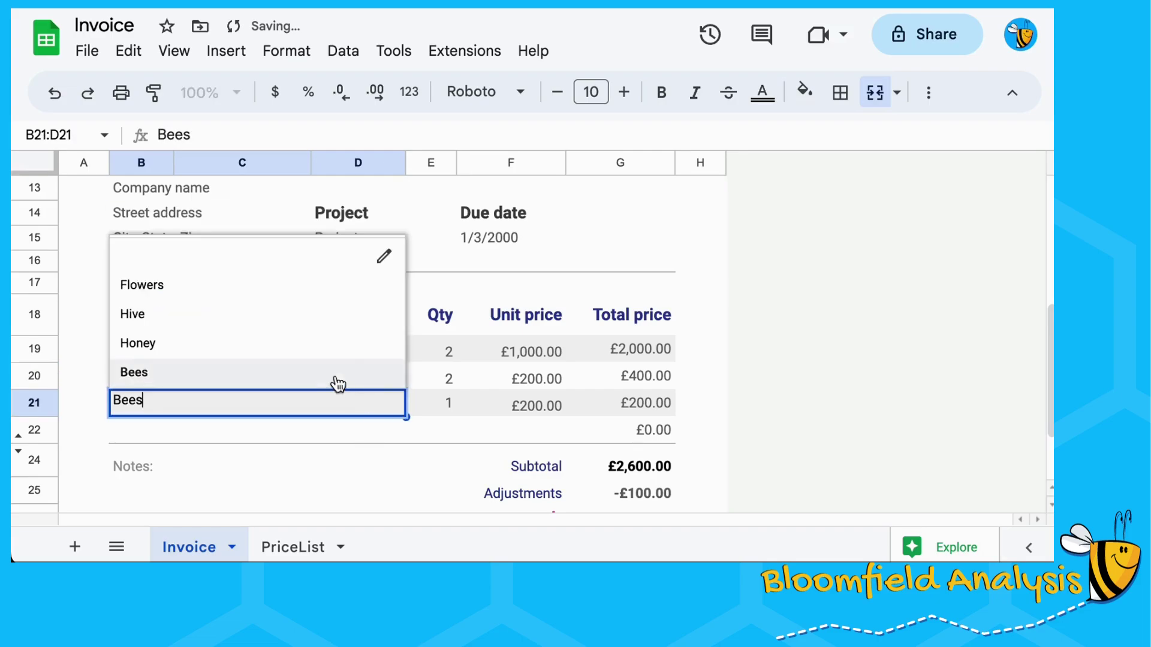
pyautogui.click(328, 342)
# Step: Enter quantity 3 on the first line and 1 on the second line
pyautogui.click(448, 351)
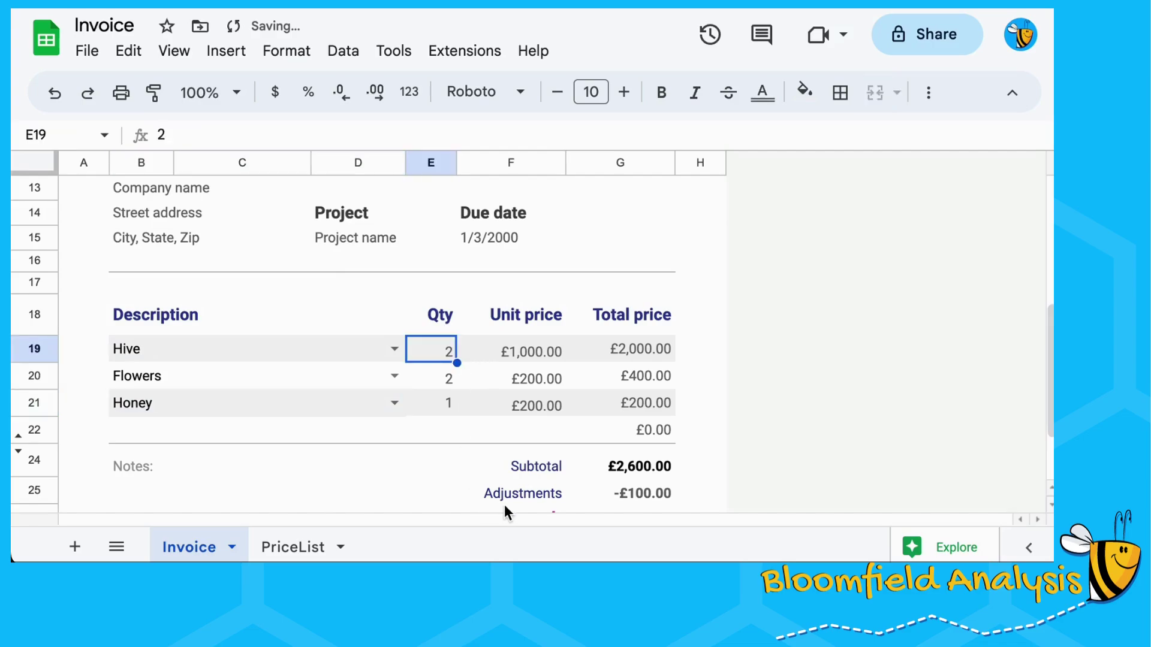
pyautogui.write('3')
pyautogui.press('Return')
pyautogui.write('1')
pyautogui.press('Return')
pyautogui.press('Up')
pyautogui.press('Up')
# Step: Check the unit price lookup in F19, total in G19 and subtotal sum in G24
pyautogui.press('Right')
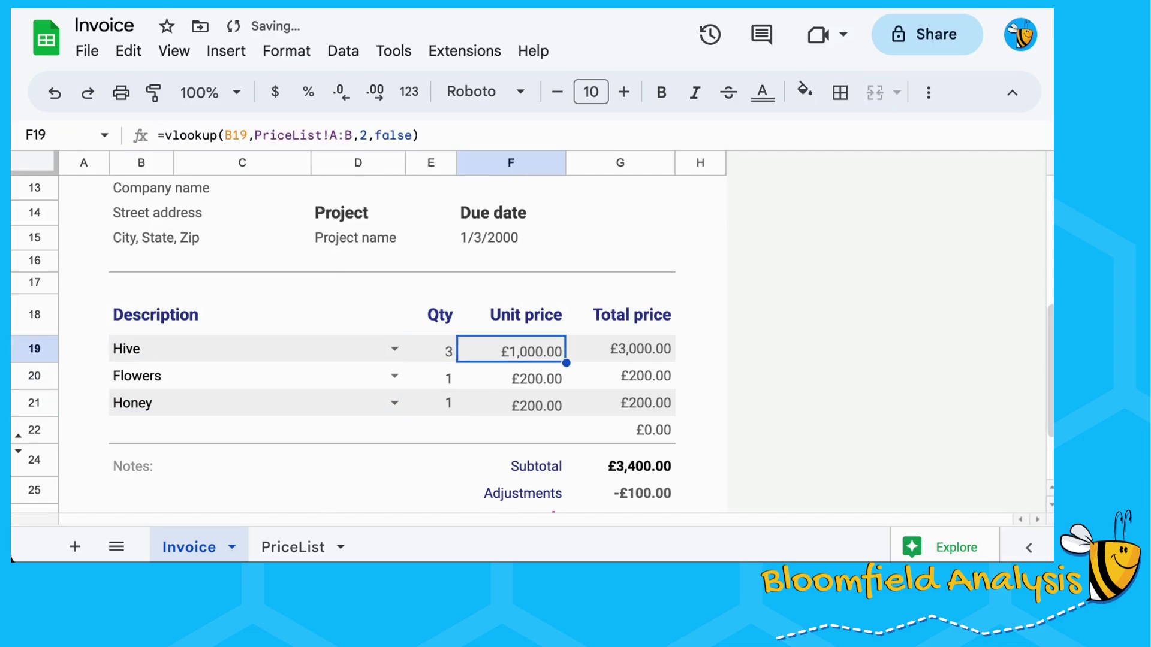
pyautogui.click(659, 359)
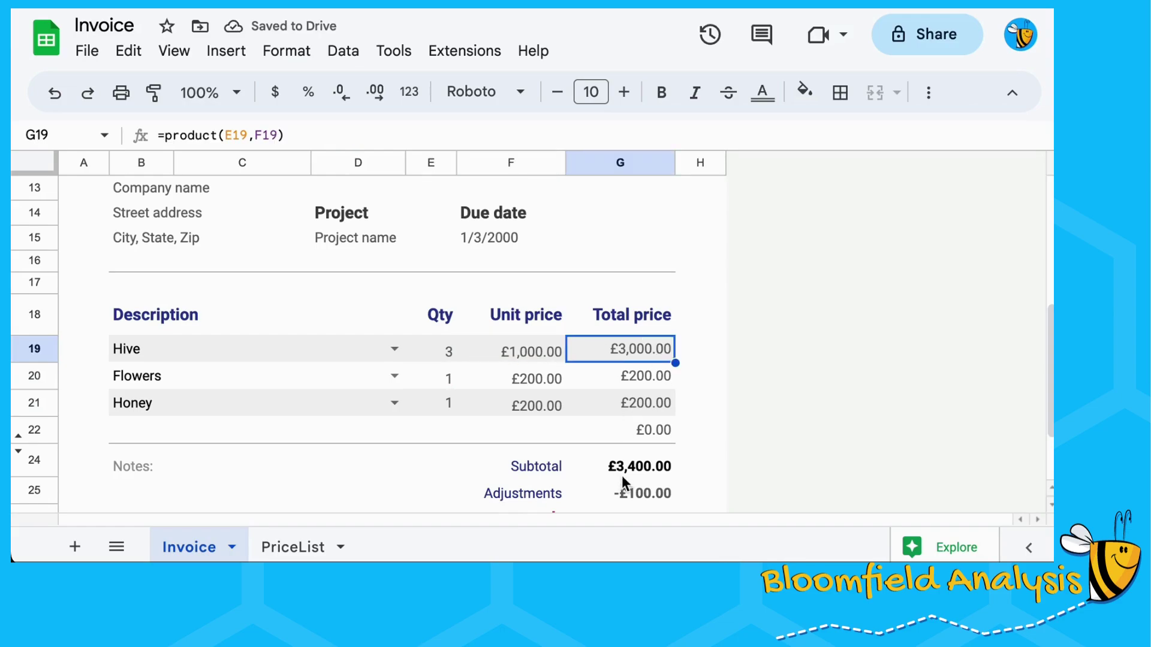
pyautogui.click(629, 458)
# Step: Change the first line's description to Bees and check its unit price formula
pyautogui.click(396, 349)
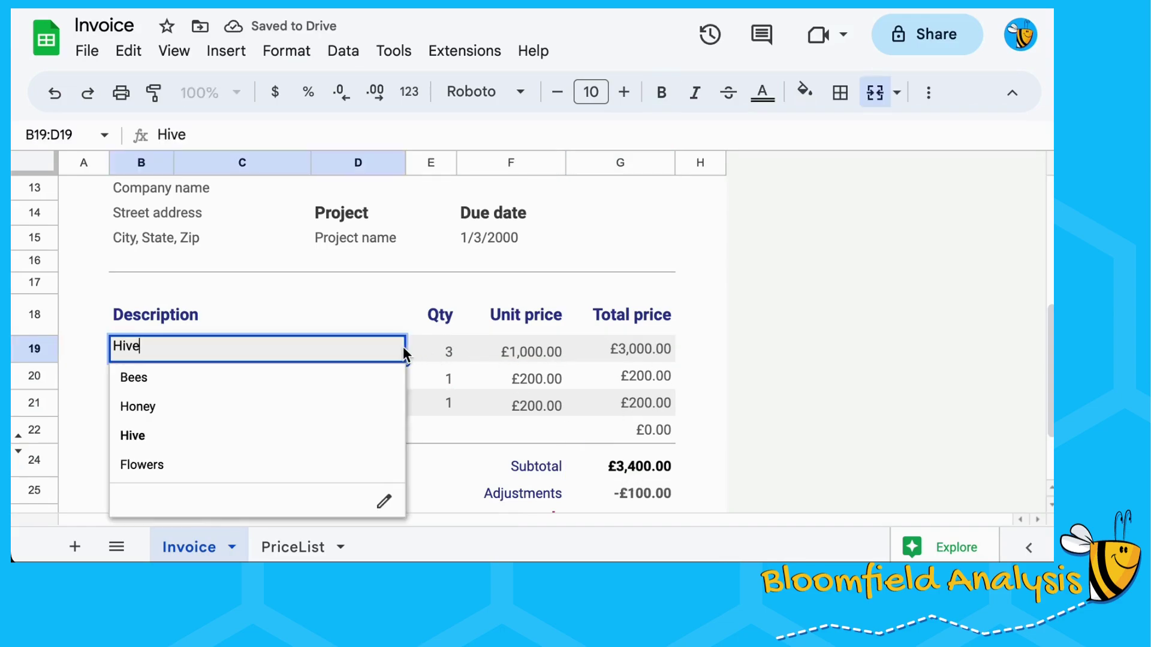
pyautogui.click(300, 389)
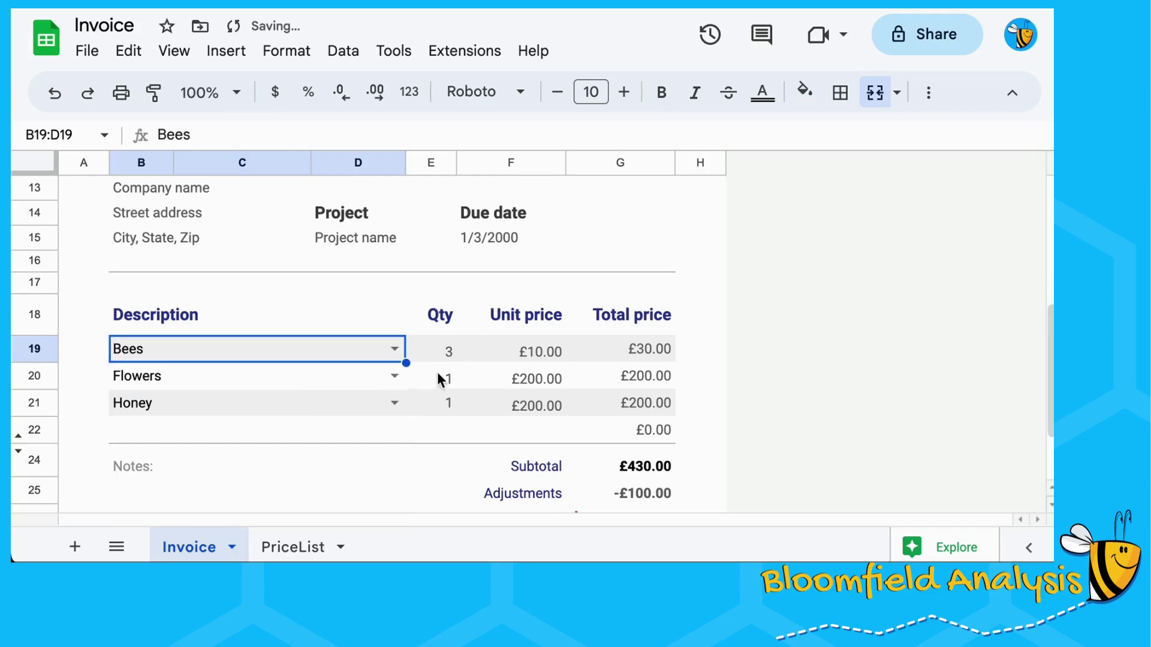
pyautogui.click(522, 357)
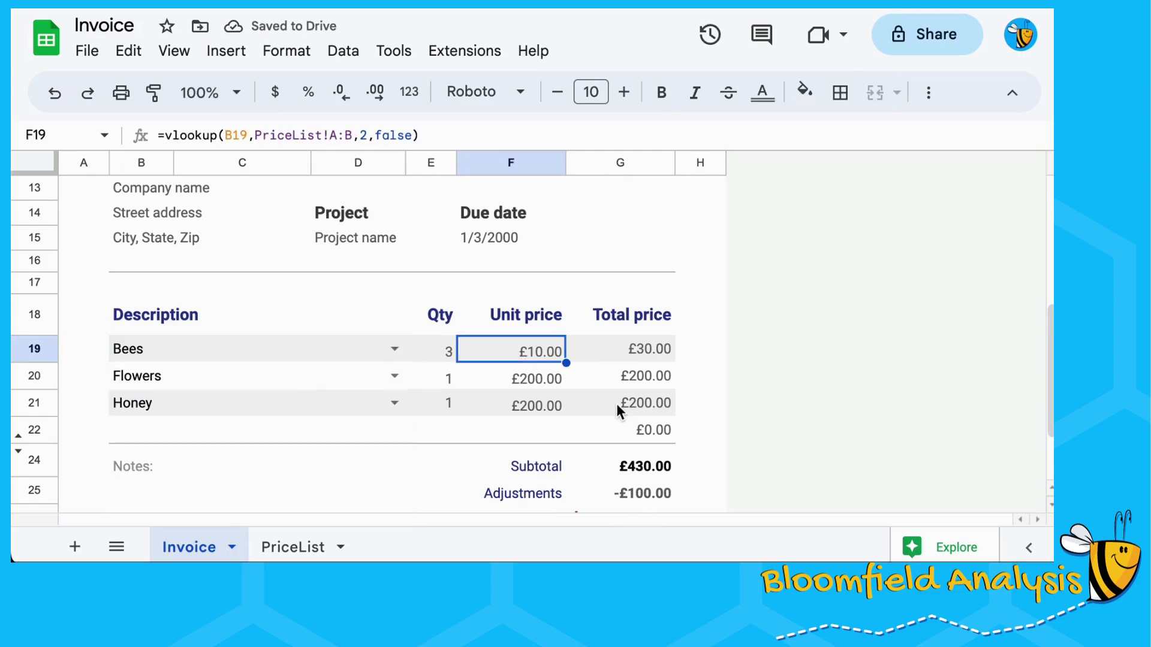
# Step: Create a new spreadsheet from the Invoice template in the template gallery's Work section
pyautogui.click(87, 53)
pyautogui.moveTo(107, 79)
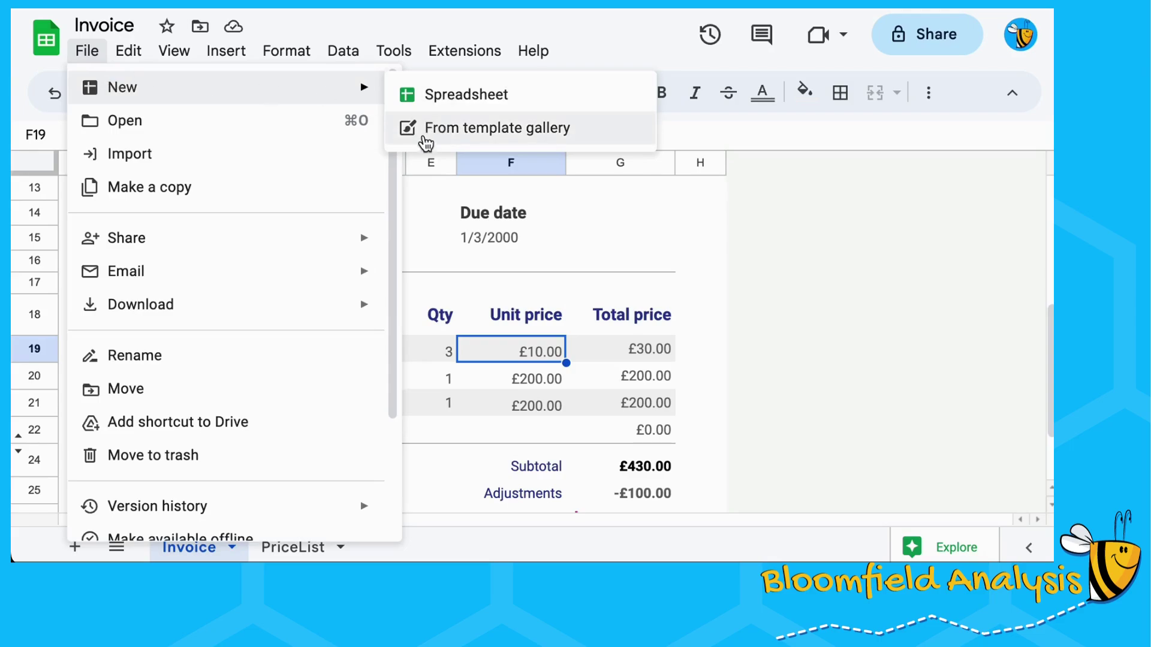
pyautogui.click(435, 139)
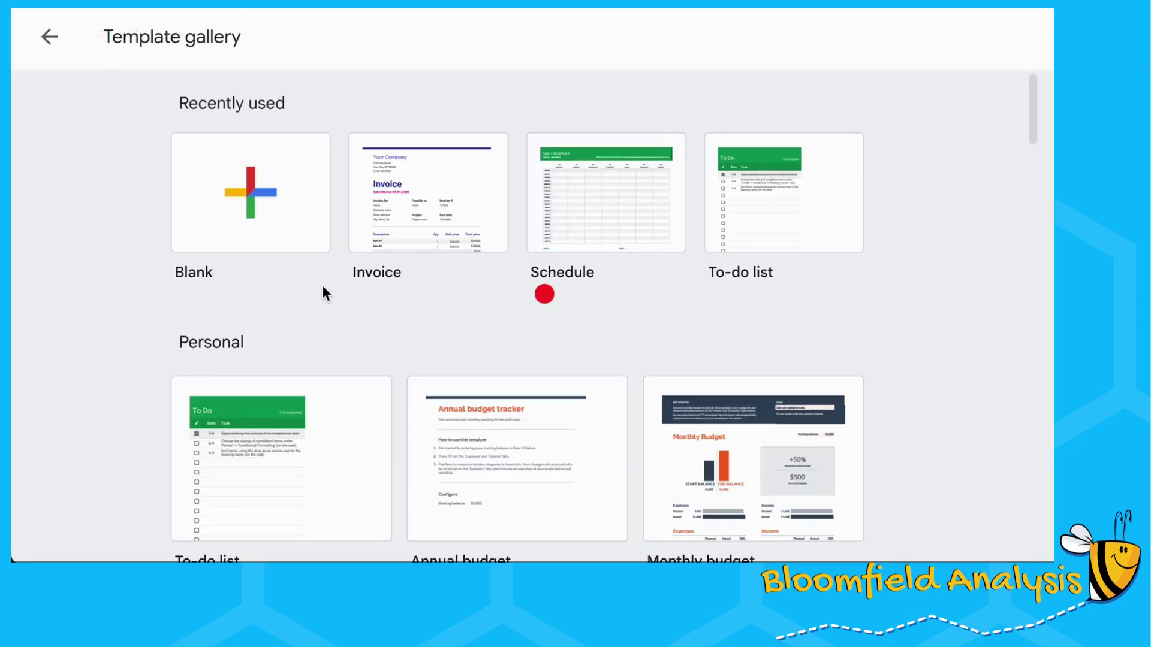
pyautogui.scroll(-20, 300, 307)
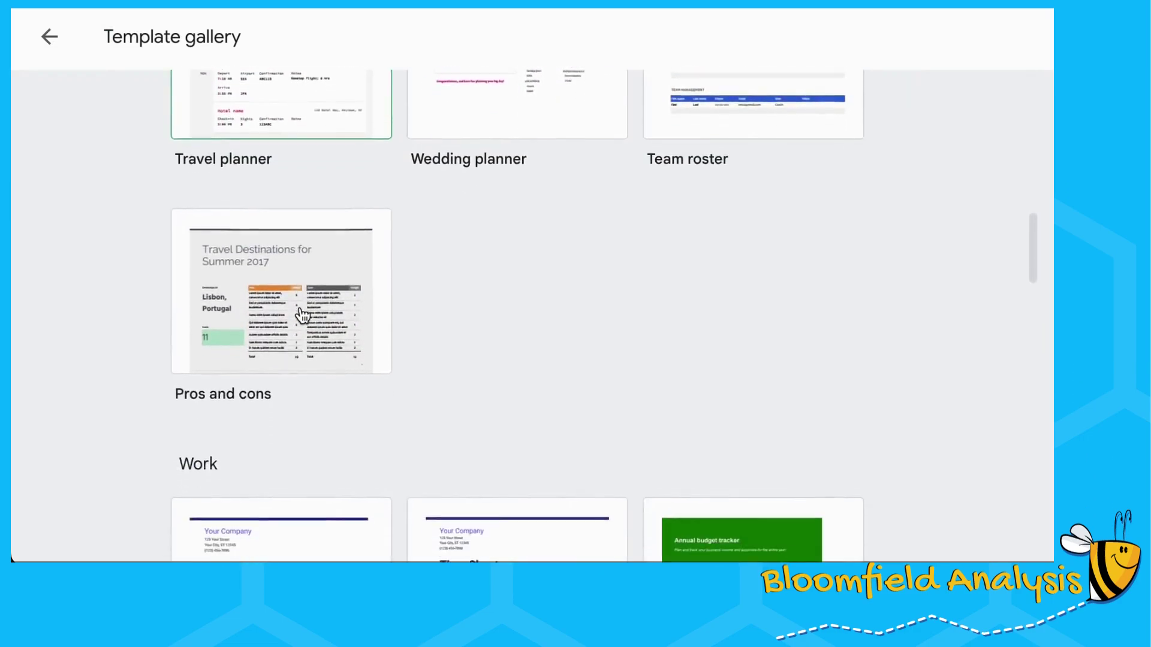
pyautogui.scroll(-5, 295, 329)
pyautogui.scroll(2, 283, 236)
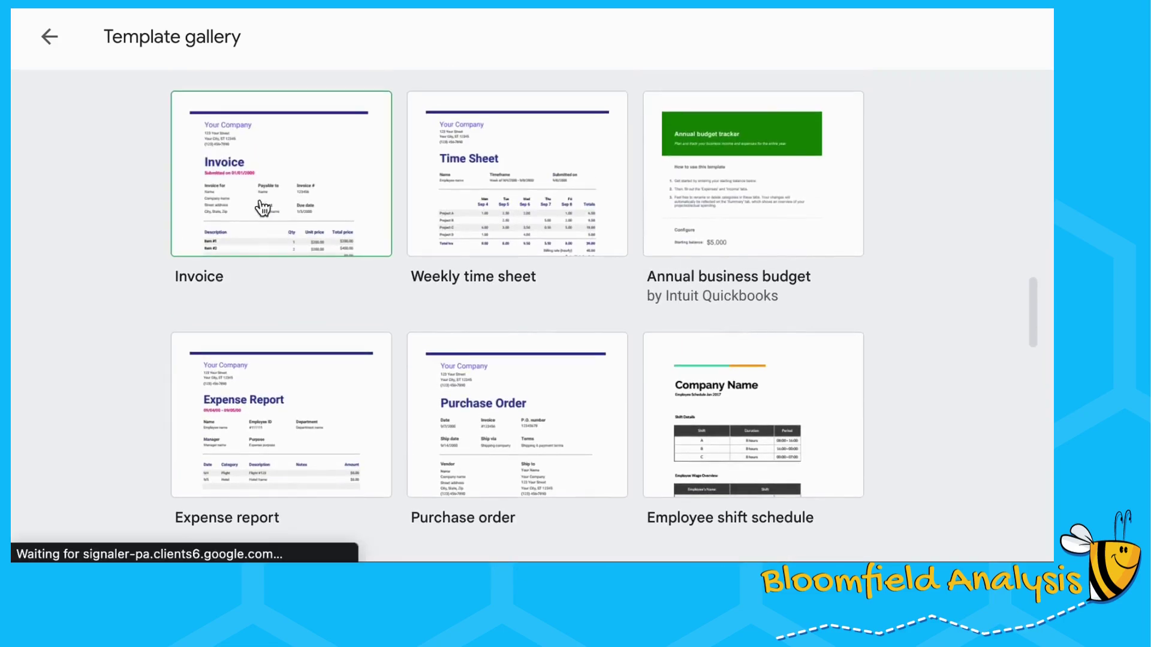
pyautogui.click(249, 187)
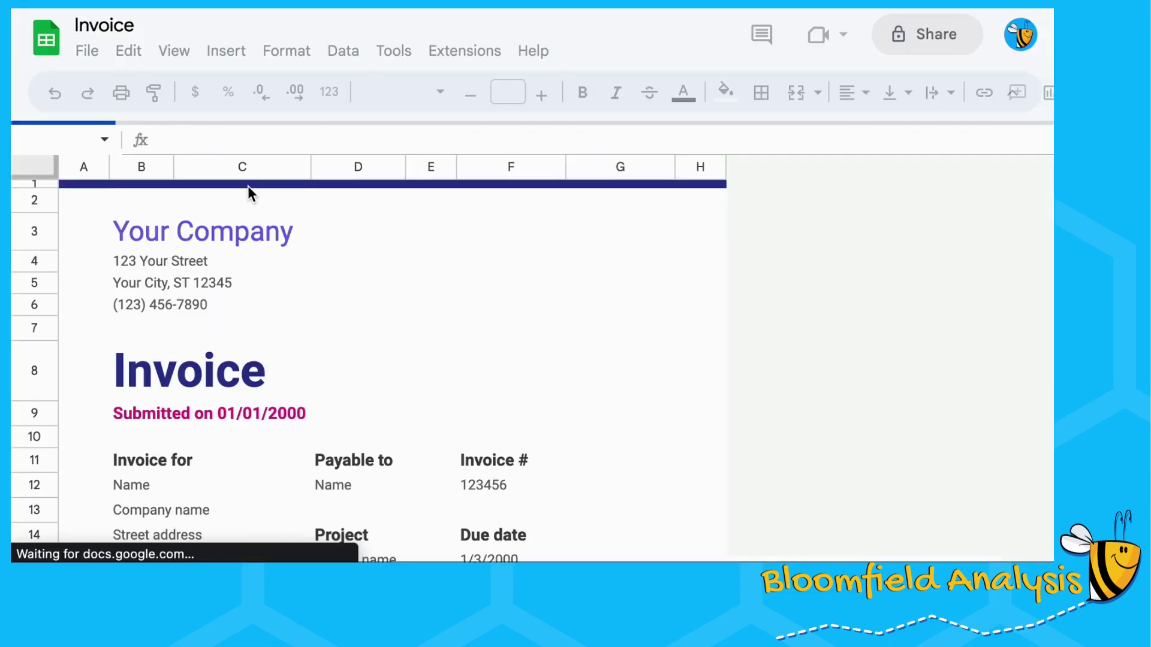
pyautogui.scroll(-5, 290, 387)
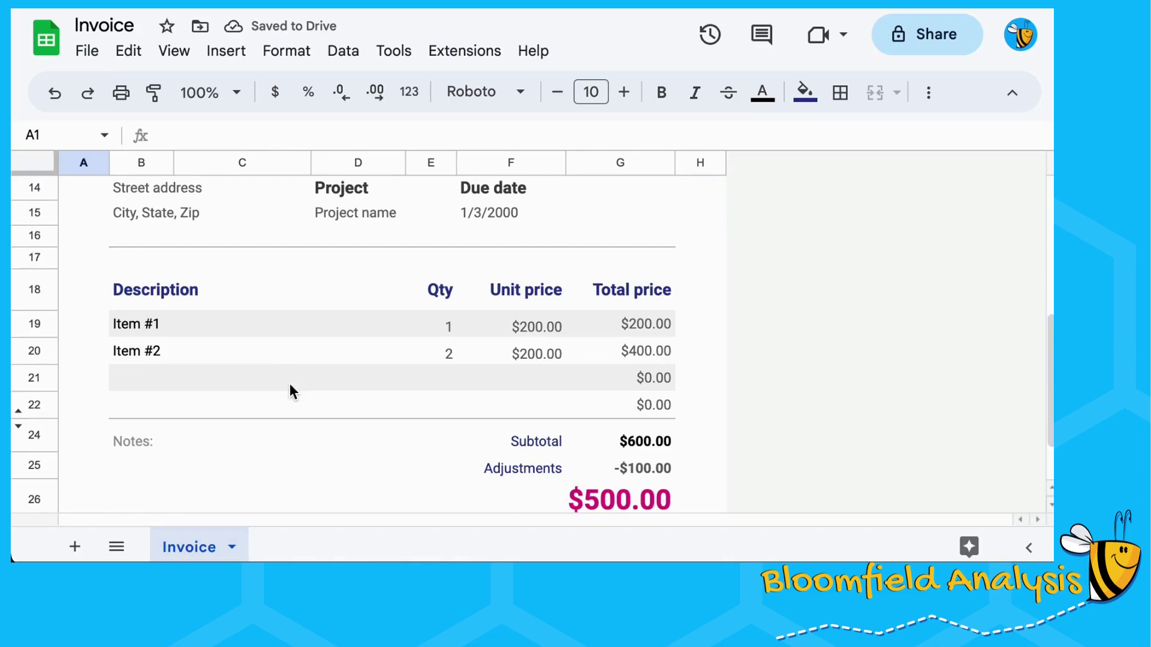
# Step: Add a new sheet and rename it PriceList
pyautogui.click(74, 546)
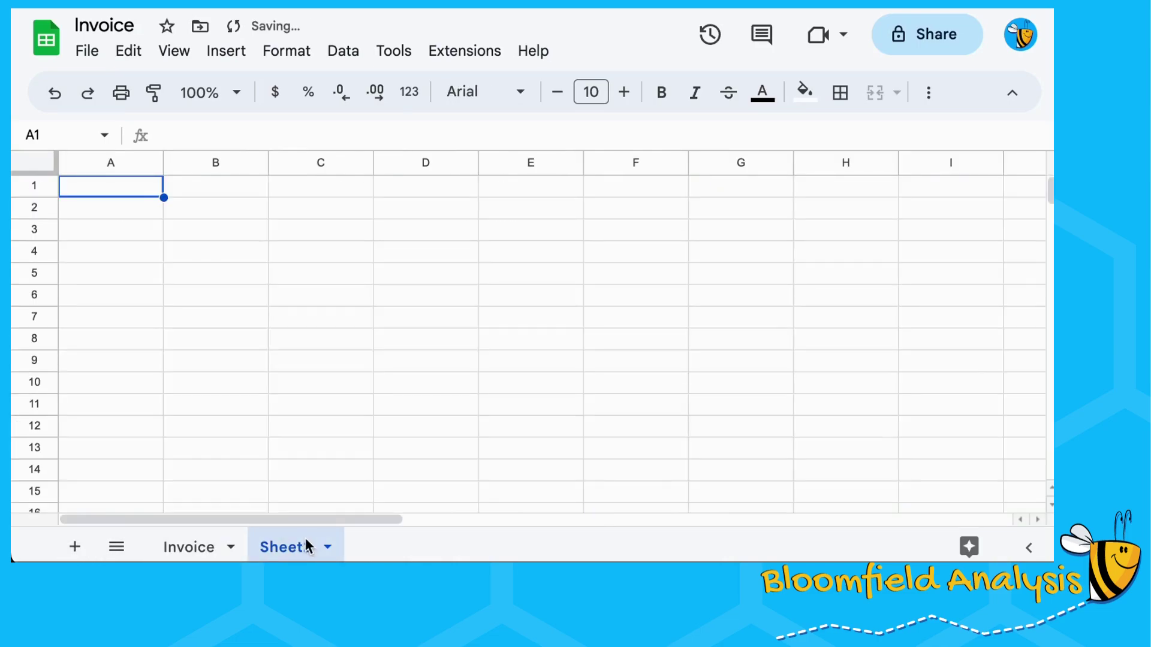
pyautogui.rightClick(307, 541)
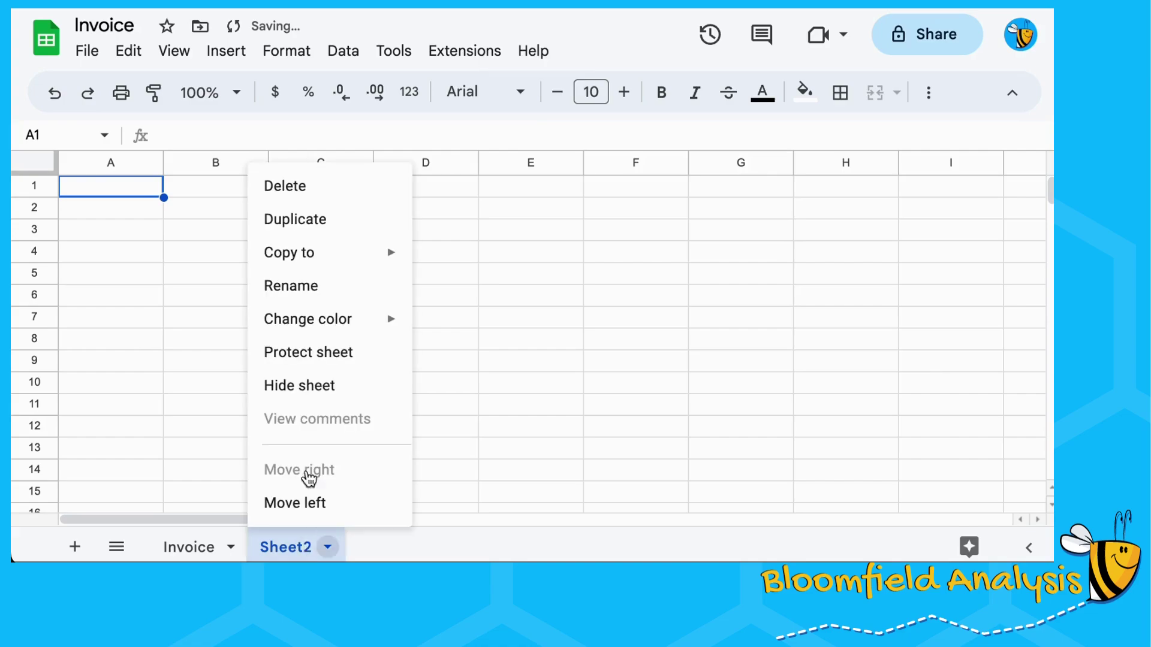
pyautogui.click(339, 289)
pyautogui.write('Price')
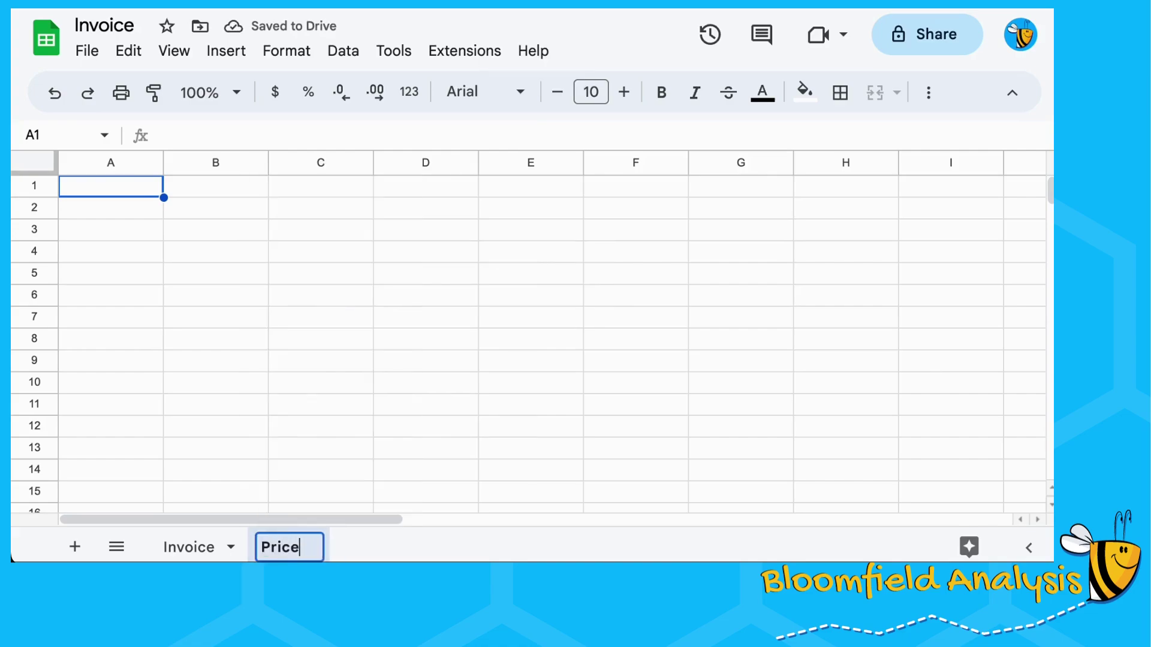
pyautogui.write('List')
pyautogui.press('Return')
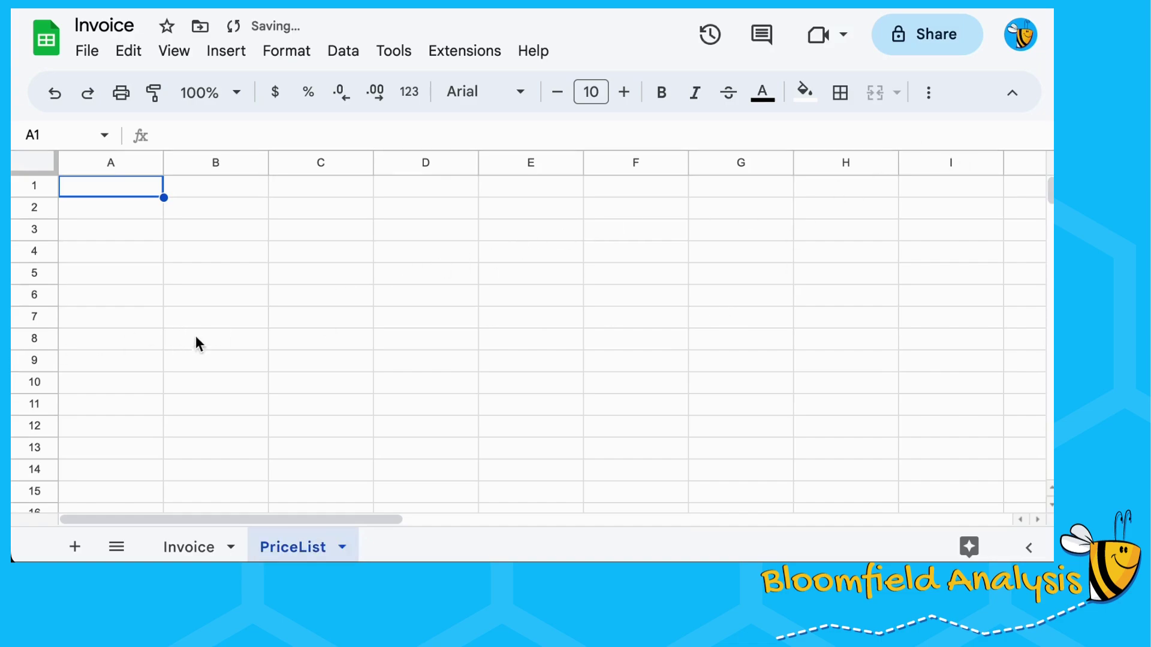
# Step: Paste the Item and Price table at A1, then clear the Flowers row
pyautogui.keyDown('shift'); pyautogui.click(224, 348); pyautogui.keyUp('shift')
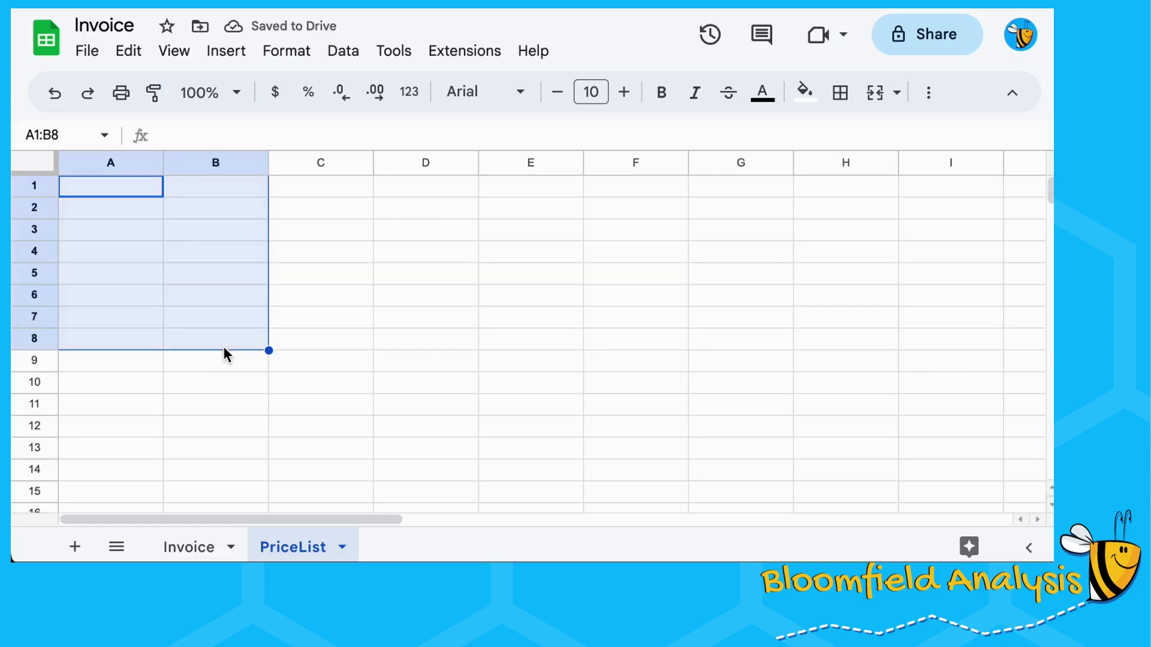
pyautogui.click(143, 187)
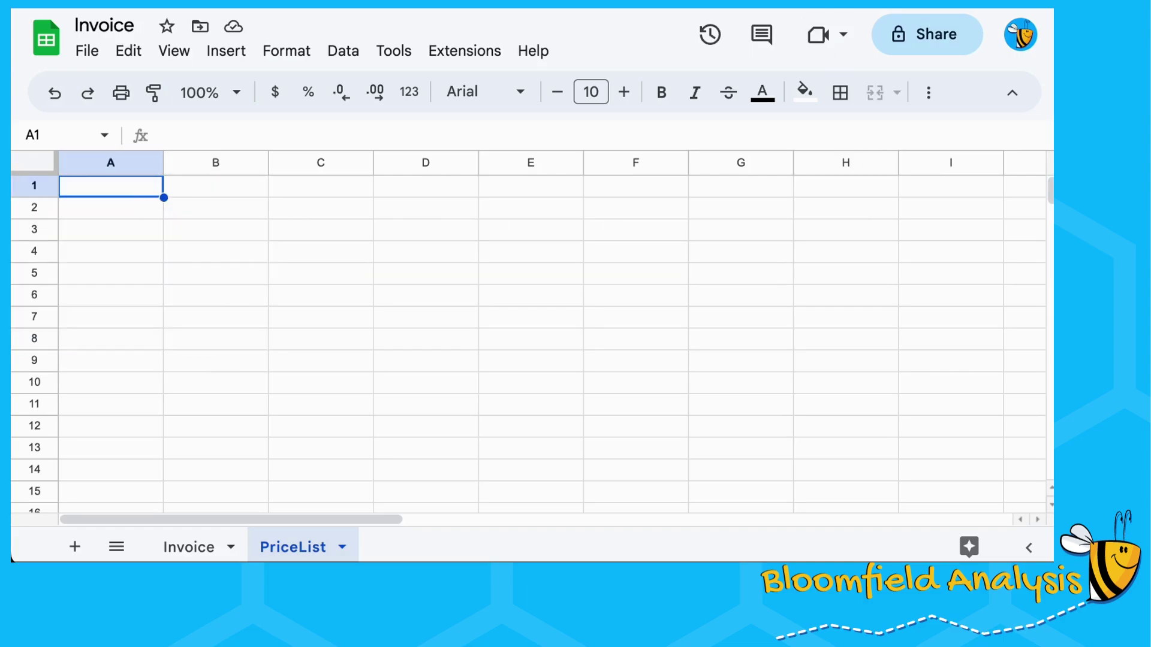
pyautogui.write('Item\tPrice Bees\t£10.00 Honey\t£100.00 Hive\t£1,000.00 Flowers\t£500.00')
pyautogui.click(227, 339)
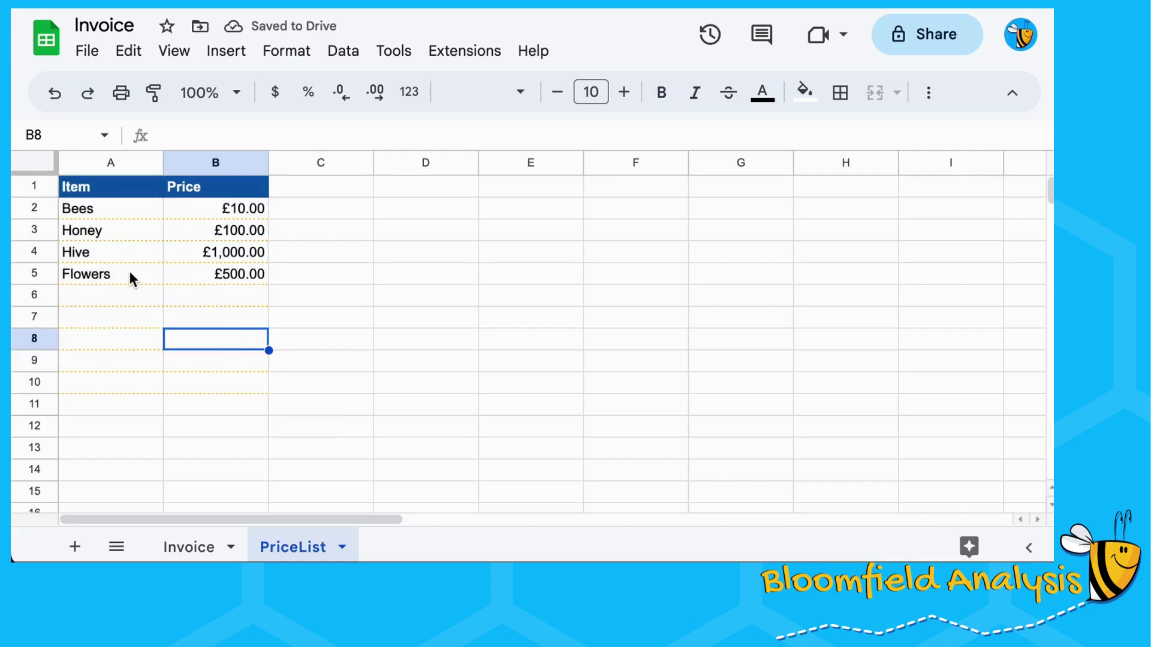
pyautogui.moveTo(130, 271); pyautogui.dragTo(196, 268)
pyautogui.press('Delete')
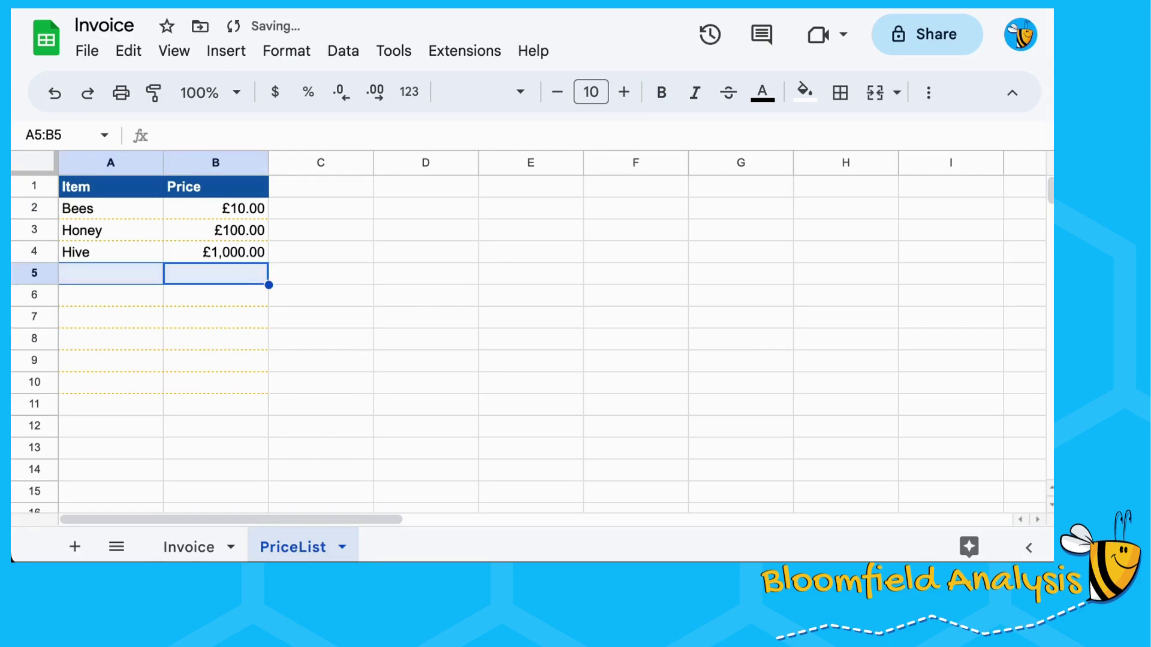
pyautogui.click(192, 323)
# Step: On the Invoice sheet, clear the Item #1 and Item #2 descriptions and select B19:D22
pyautogui.click(203, 546)
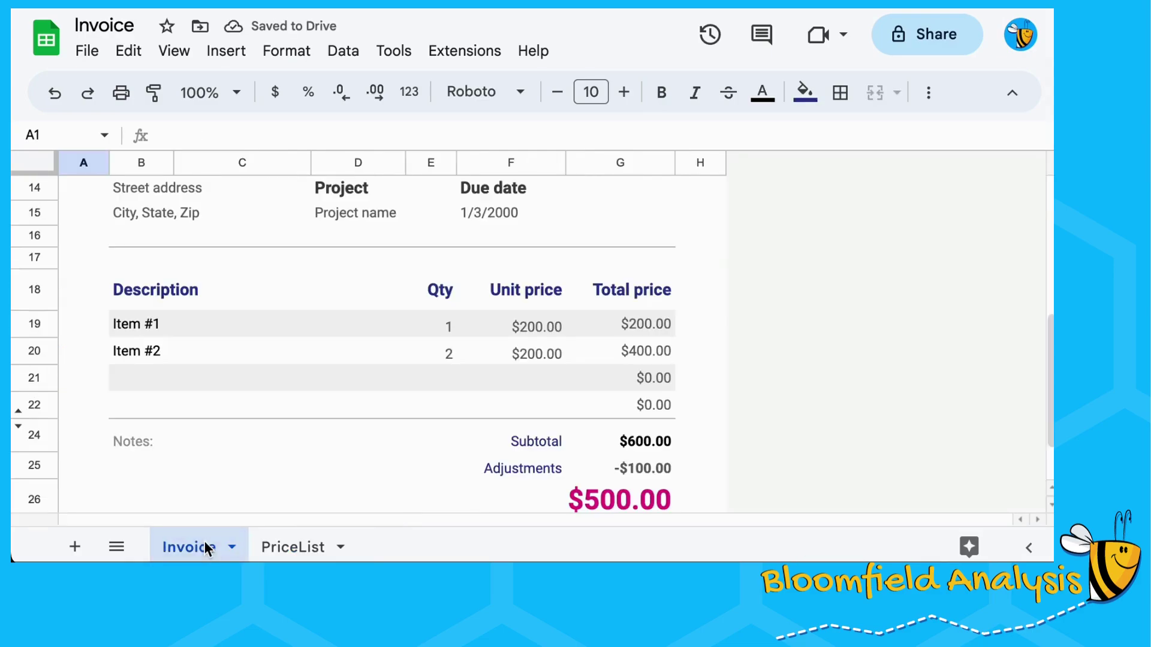
pyautogui.moveTo(223, 315); pyautogui.dragTo(223, 373)
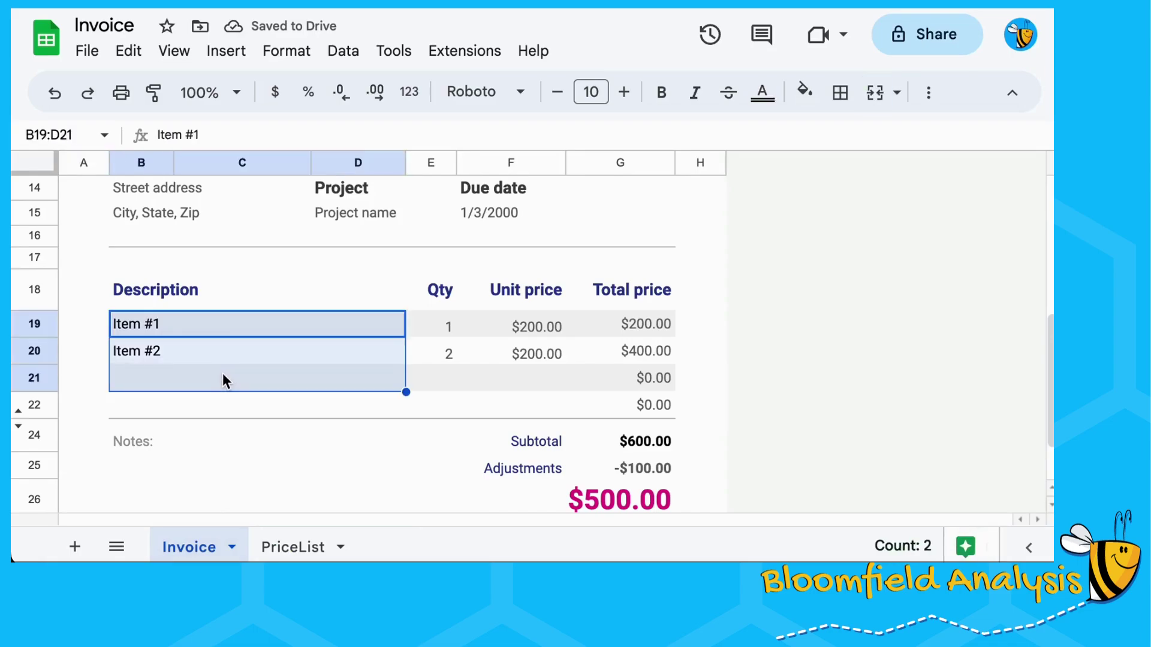
pyautogui.press('Delete')
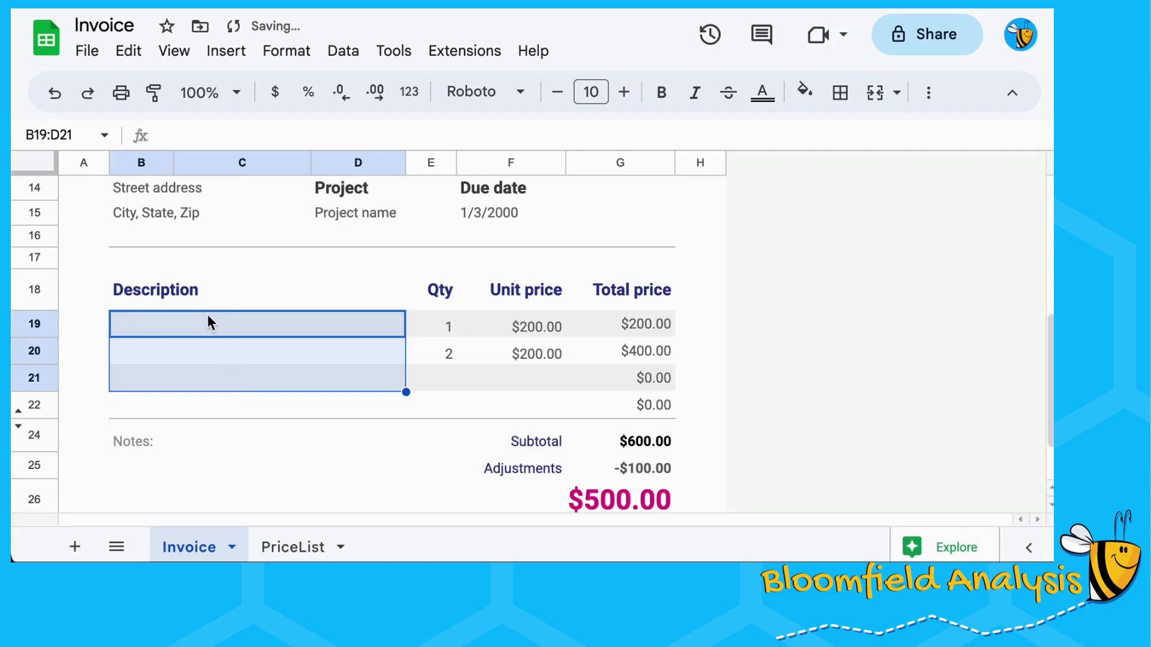
pyautogui.click(257, 331)
pyautogui.keyDown('shift'); pyautogui.click(240, 404); pyautogui.keyUp('shift')
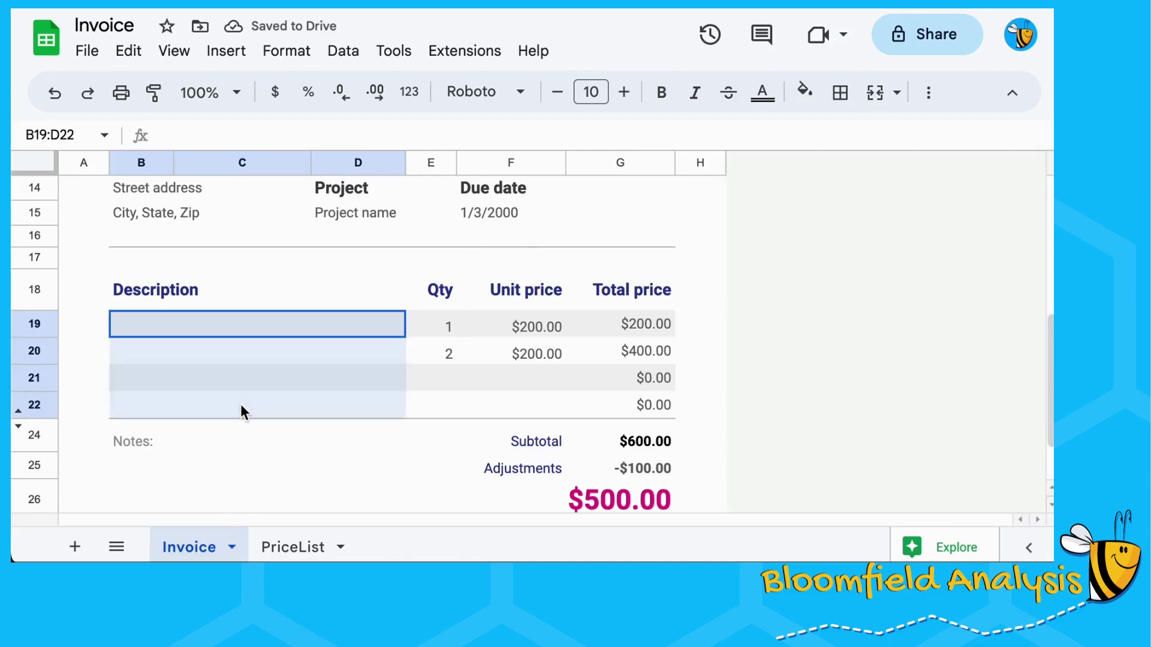
pyautogui.click(344, 50)
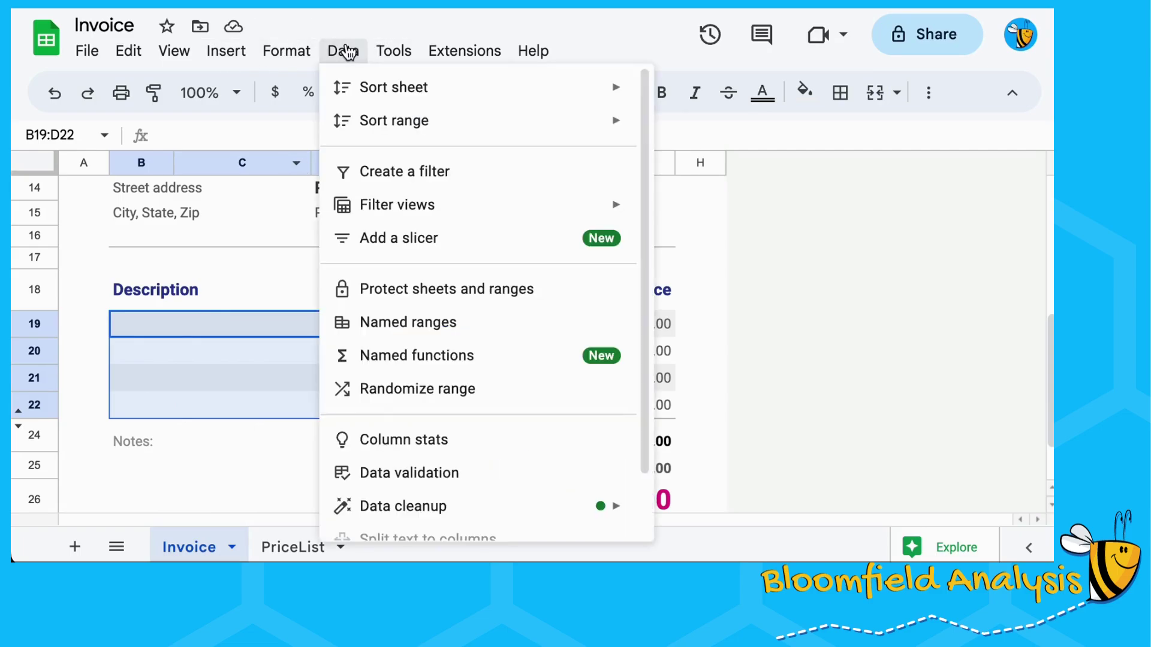
# Step: Add a data validation rule: dropdown from the range PriceList!A:A
pyautogui.click(433, 476)
pyautogui.click(954, 191)
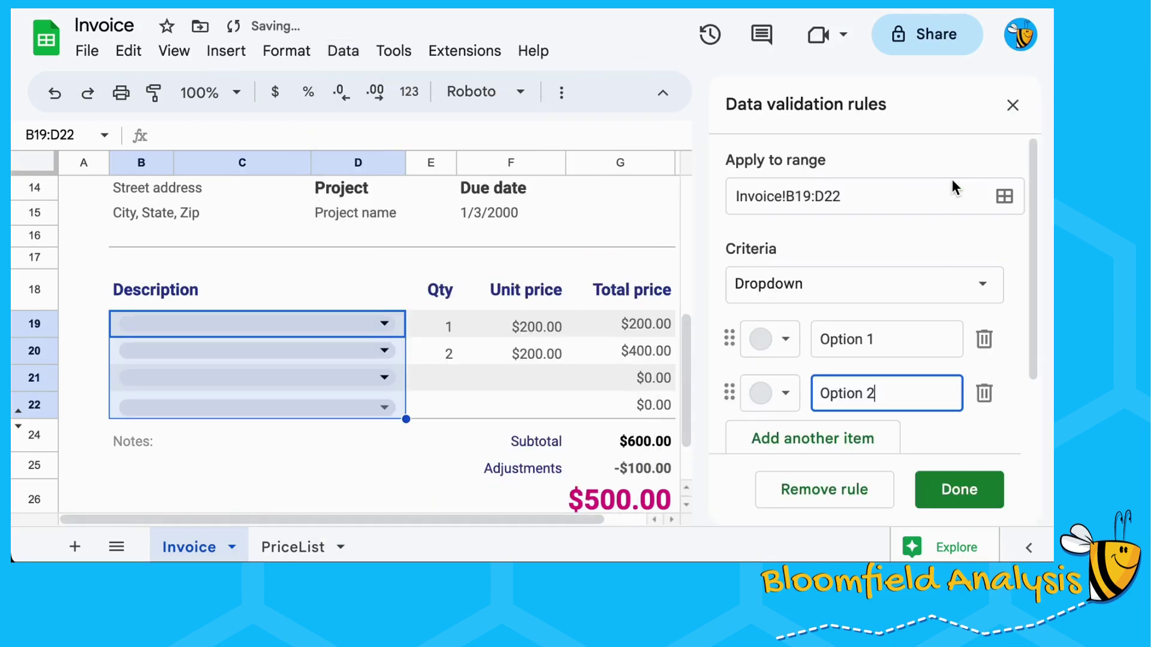
pyautogui.click(983, 291)
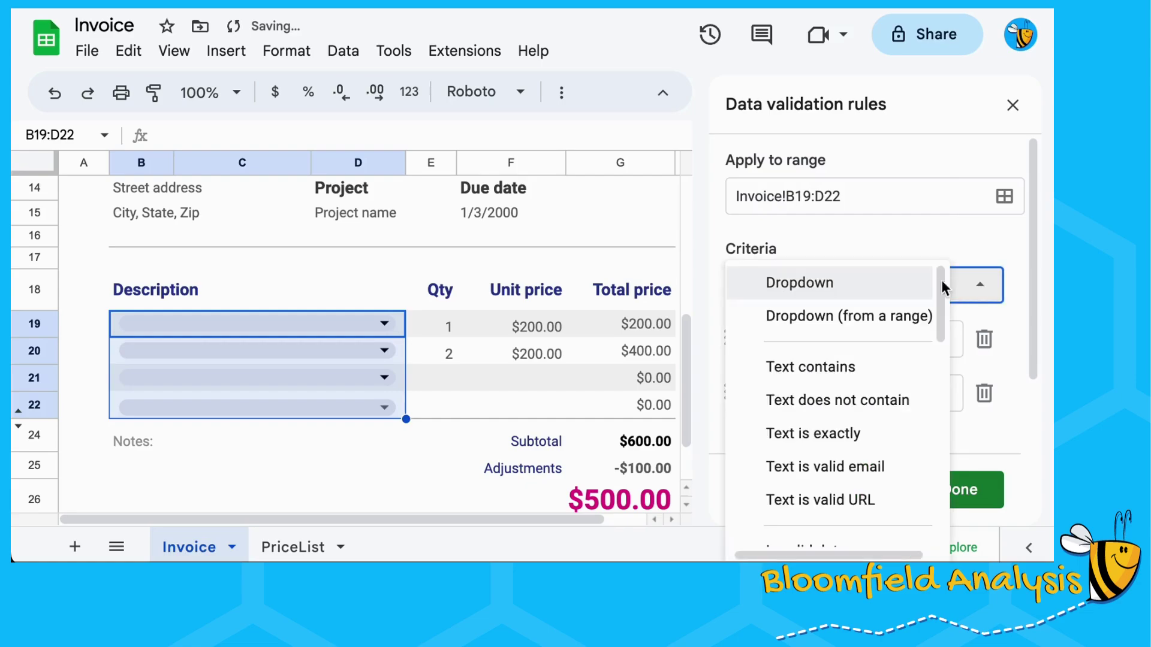
pyautogui.click(825, 327)
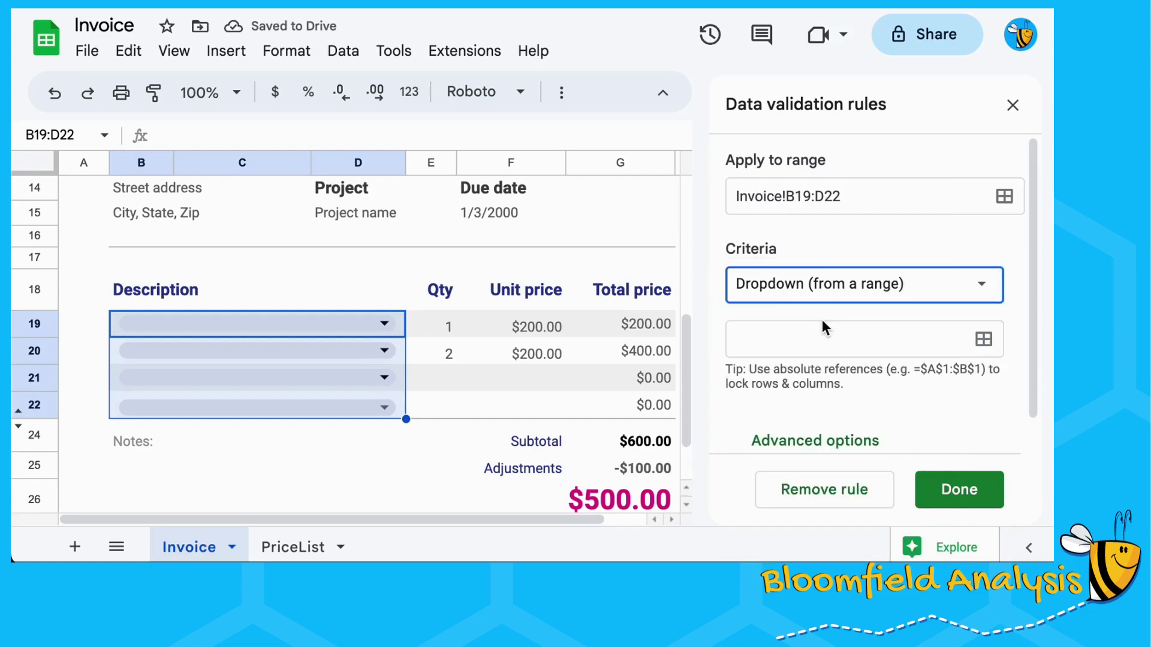
pyautogui.click(982, 340)
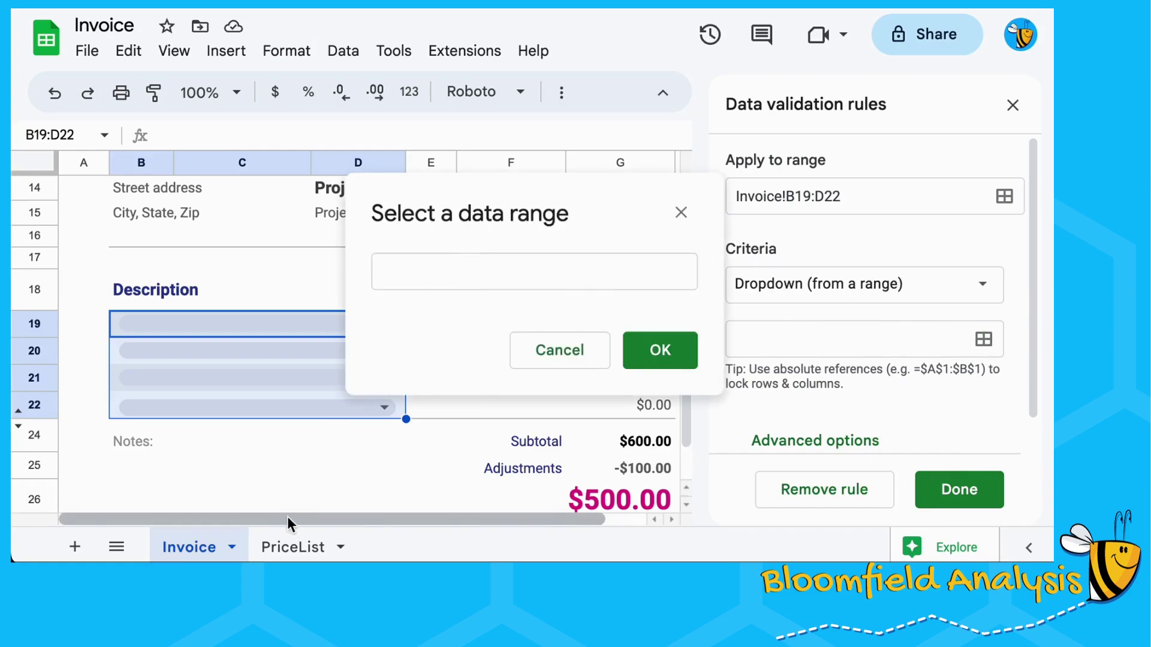
pyautogui.click(294, 546)
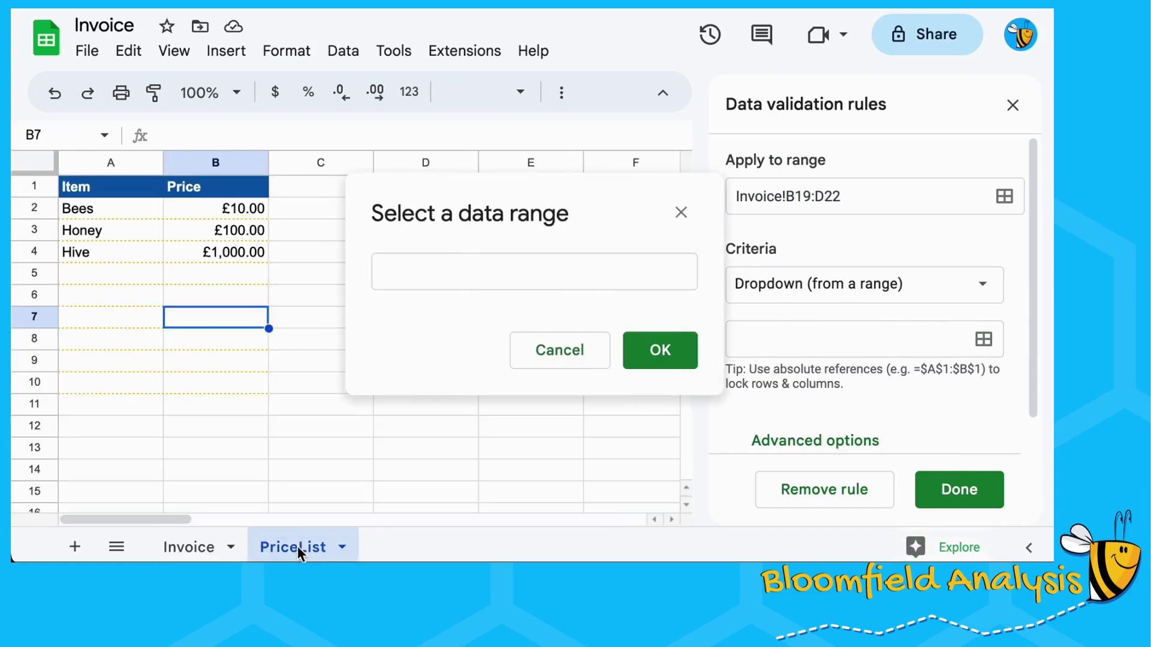
pyautogui.click(109, 162)
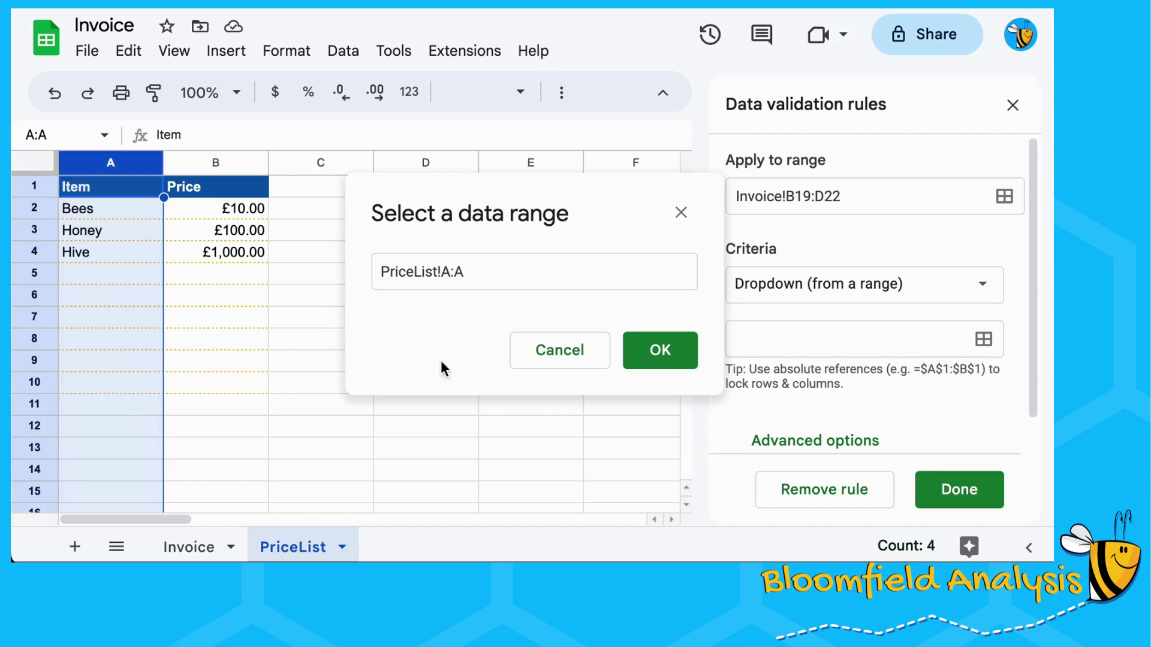
pyautogui.click(650, 353)
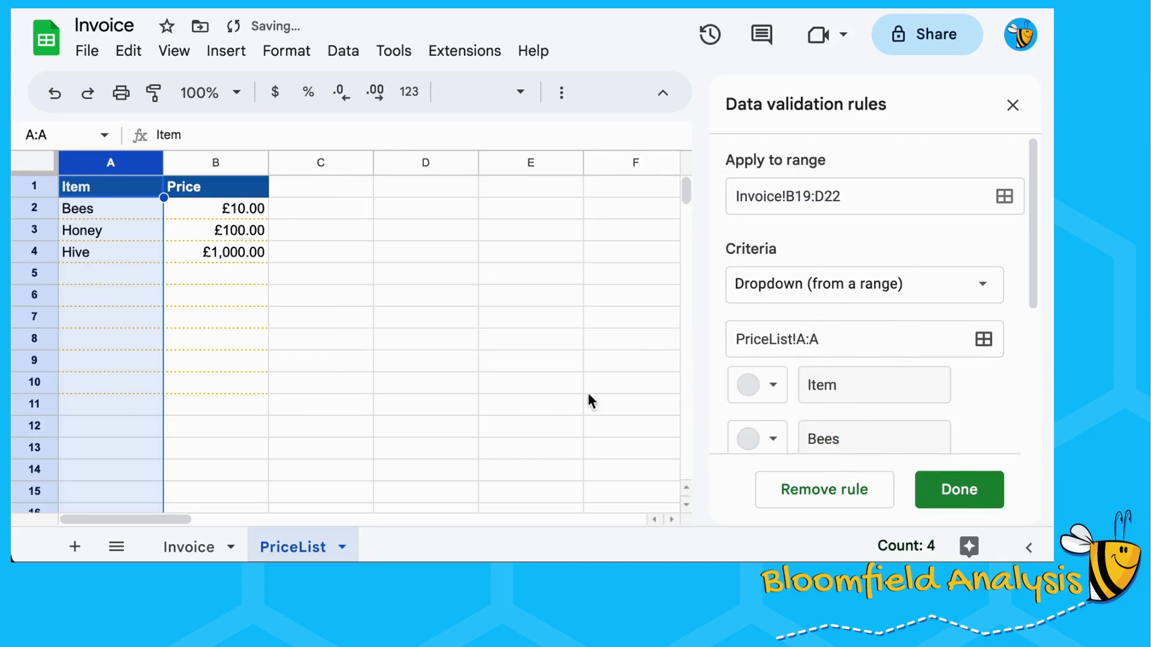
# Step: Choose Honey in B20 and B21, then expand the rule's advanced options
pyautogui.click(205, 547)
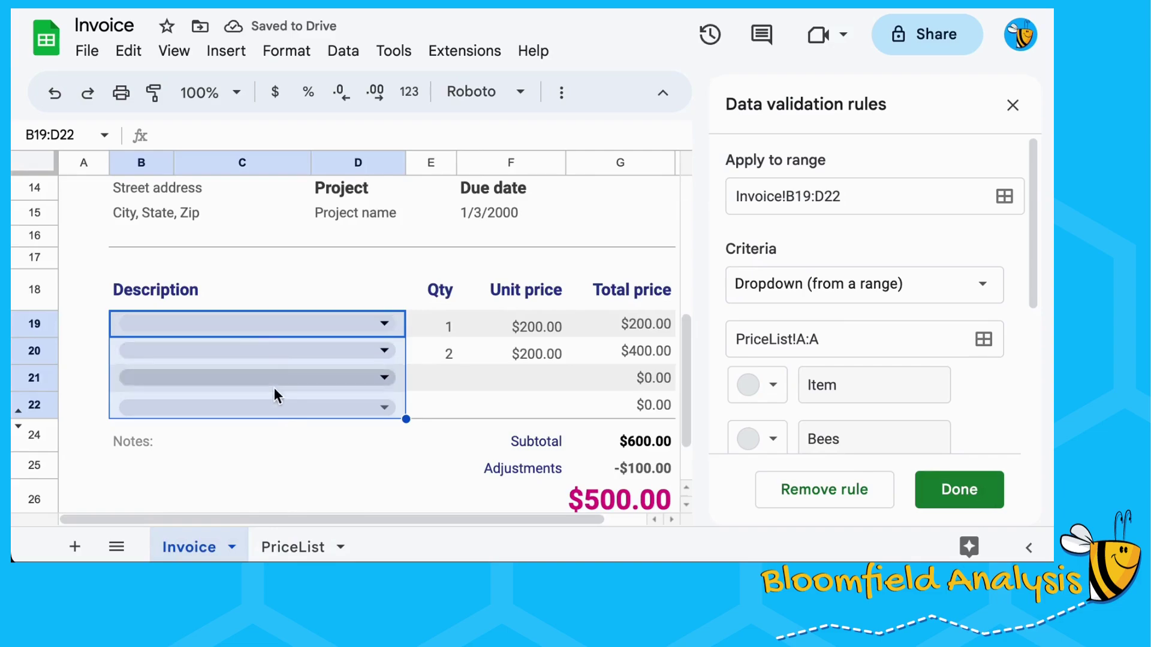
pyautogui.click(384, 349)
pyautogui.click(334, 444)
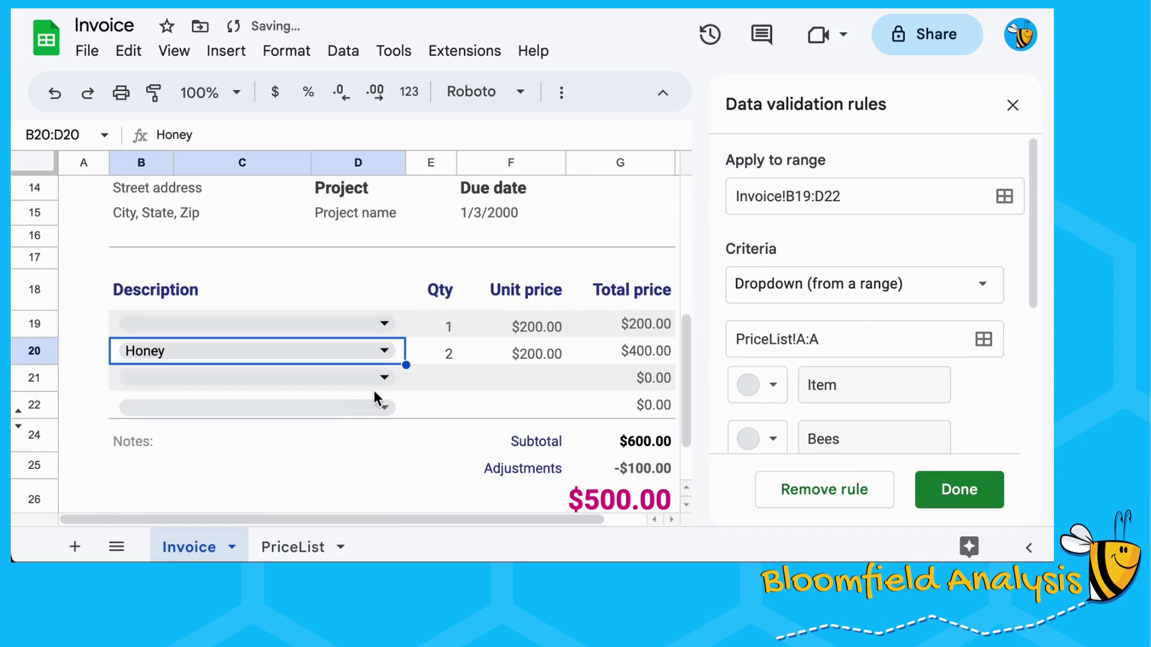
pyautogui.click(383, 390)
pyautogui.click(382, 379)
pyautogui.click(276, 287)
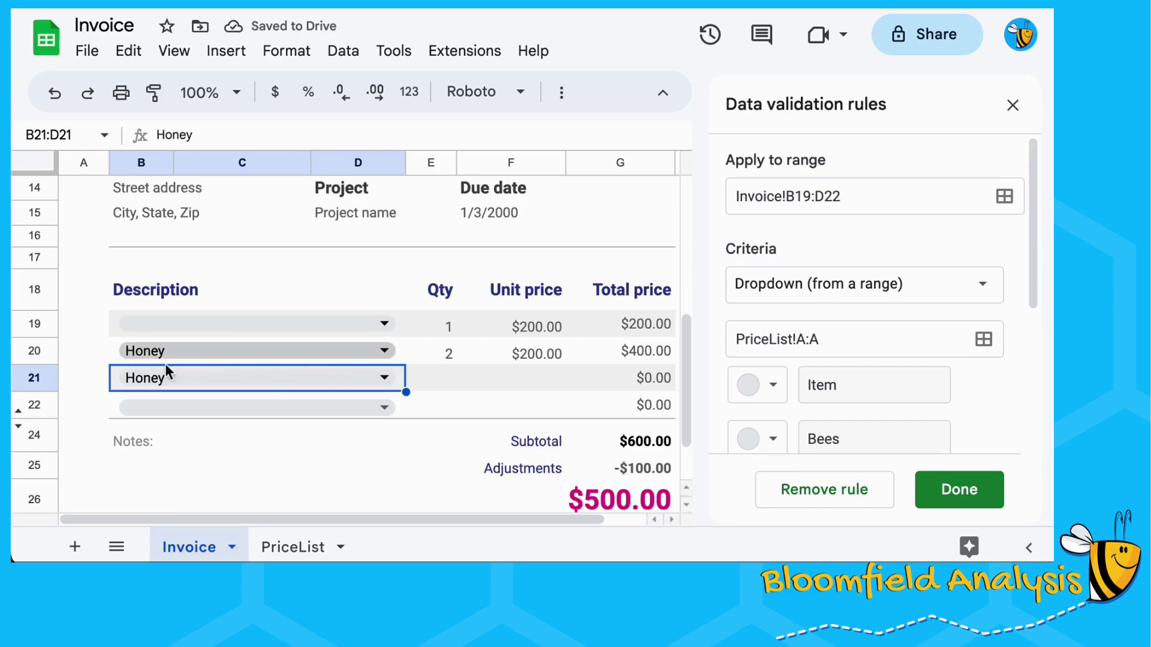
pyautogui.scroll(-5, 882, 378)
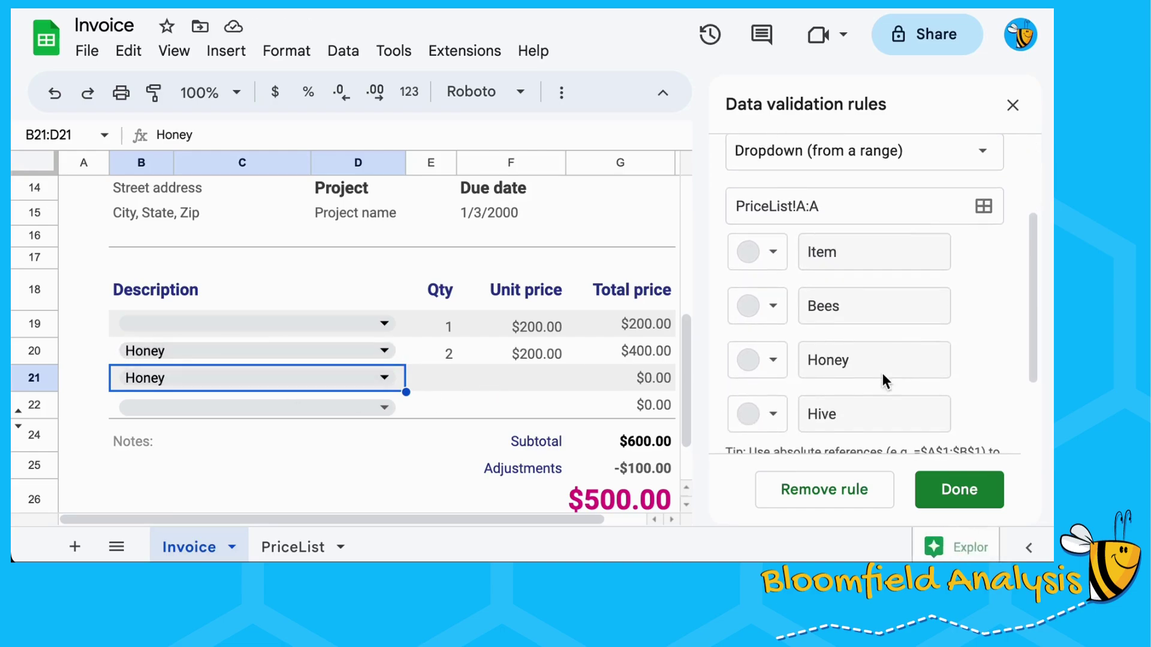
pyautogui.click(847, 406)
pyautogui.scroll(-5, 846, 410)
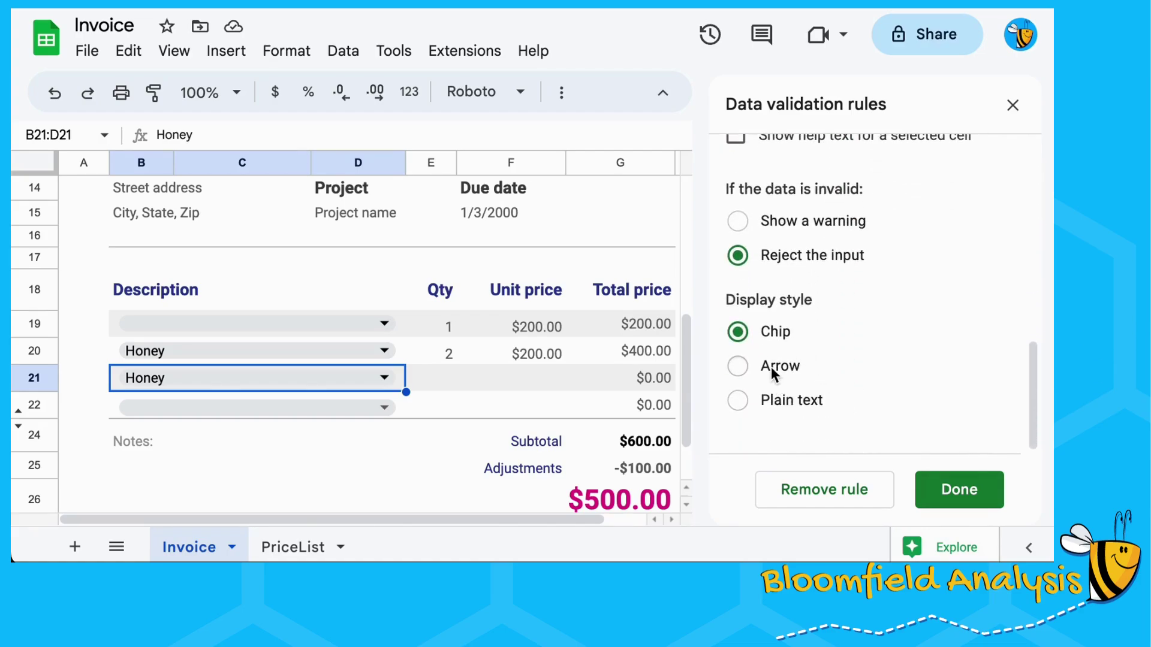
# Step: Set the dropdown display style to Arrow and pick Honey in B19 and Bees in B20
pyautogui.click(771, 367)
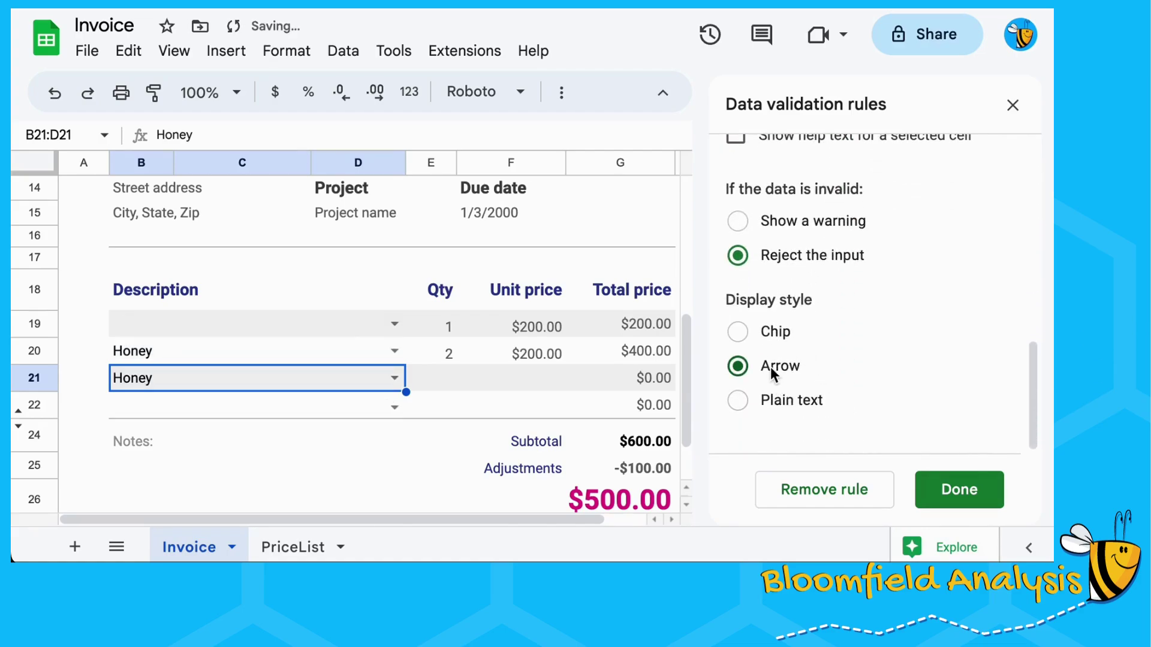
pyautogui.click(372, 327)
pyautogui.click(308, 420)
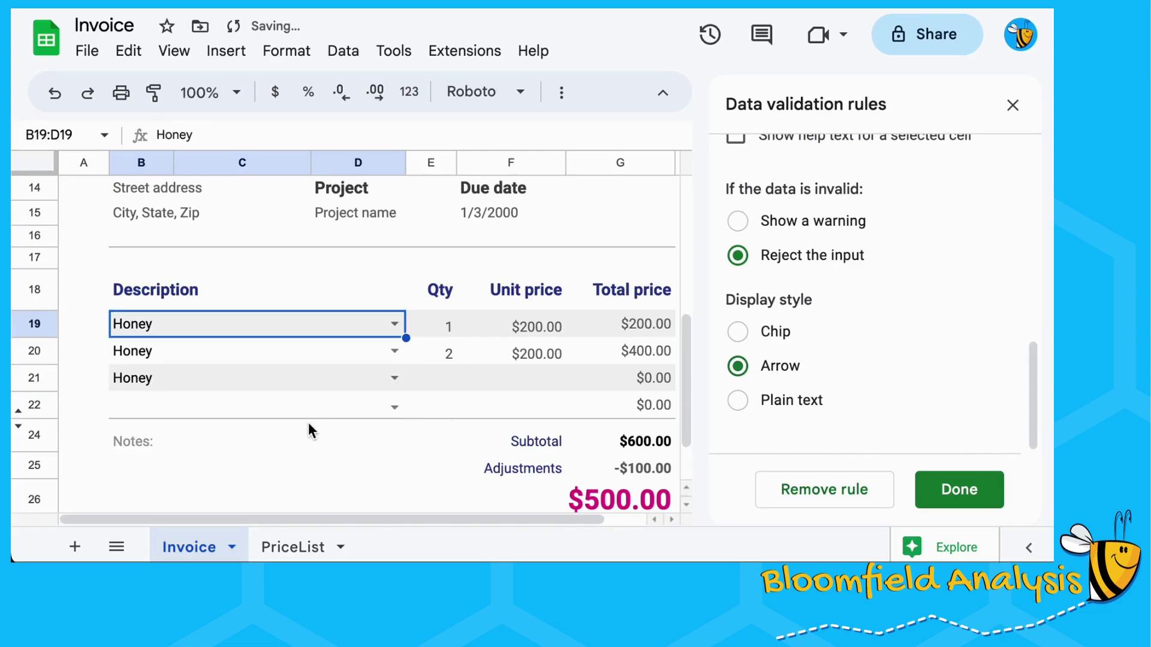
pyautogui.click(394, 359)
pyautogui.click(313, 413)
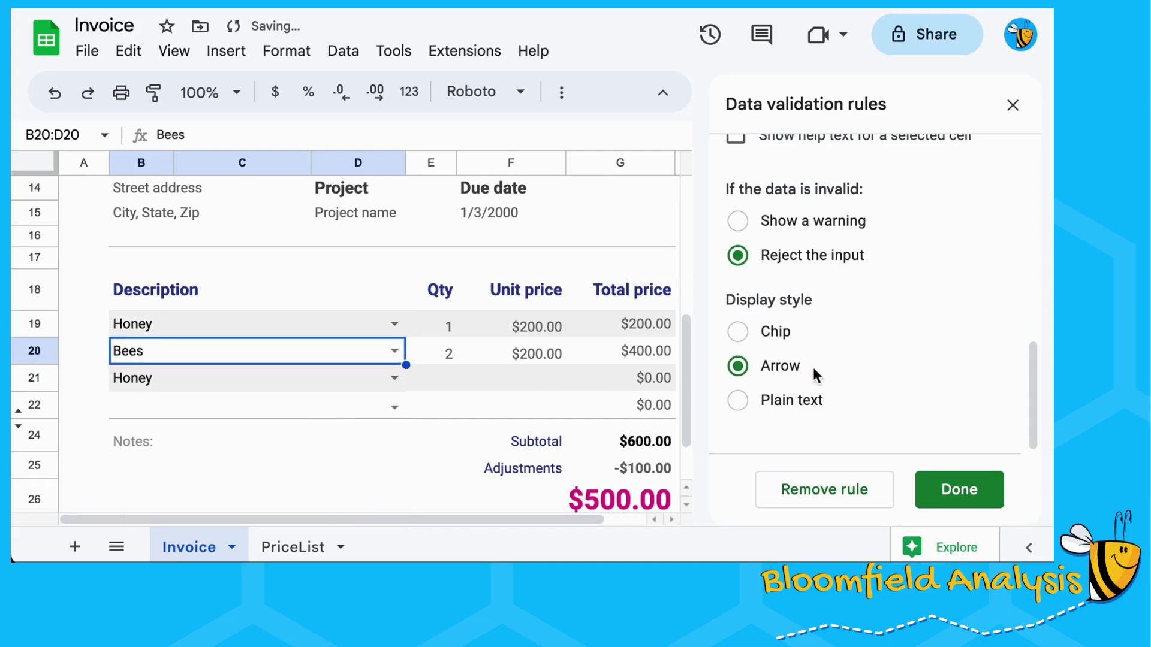
# Step: Make invalid entries show a warning instead of being rejected, and save the rule
pyautogui.scroll(2, 832, 316)
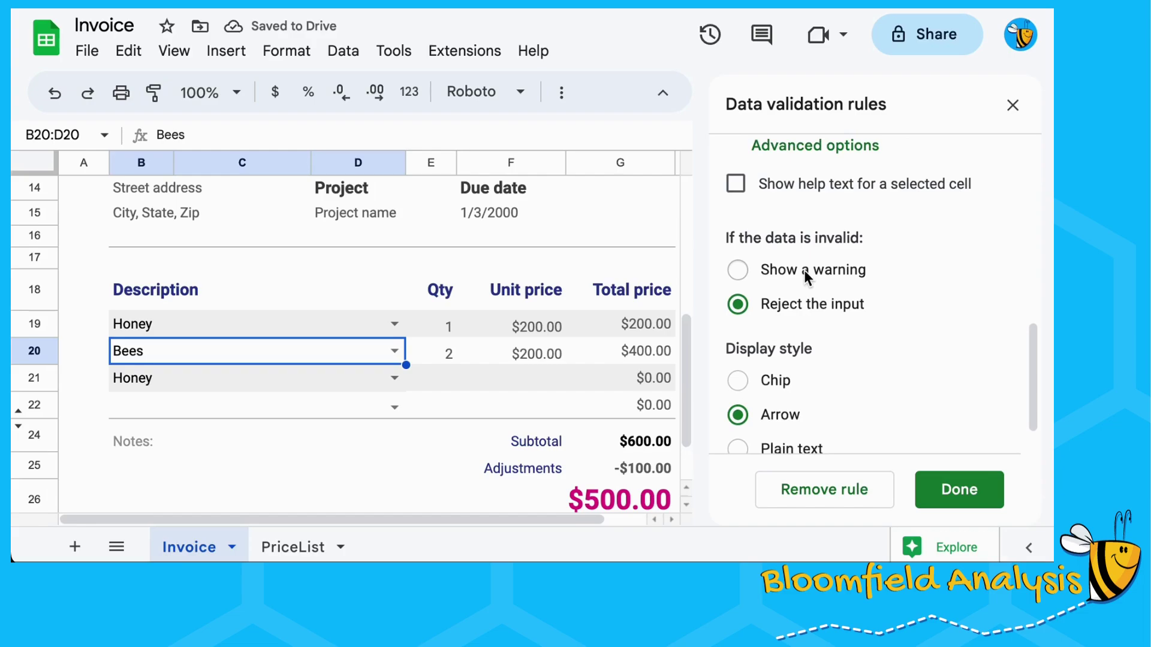
pyautogui.click(804, 270)
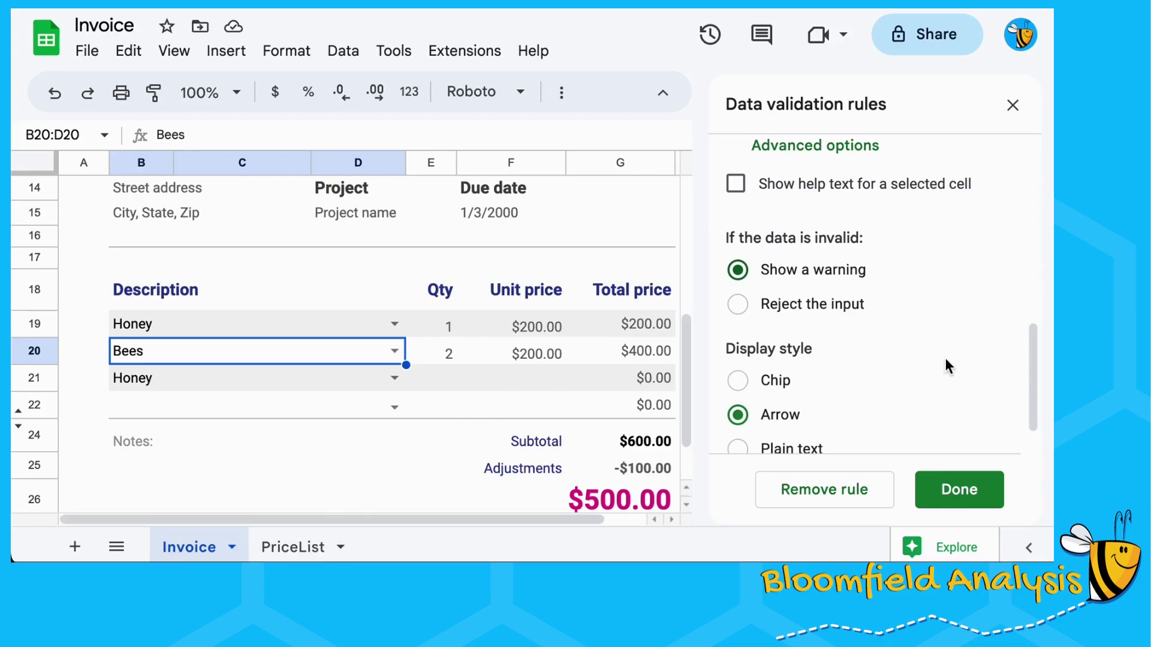
pyautogui.click(965, 497)
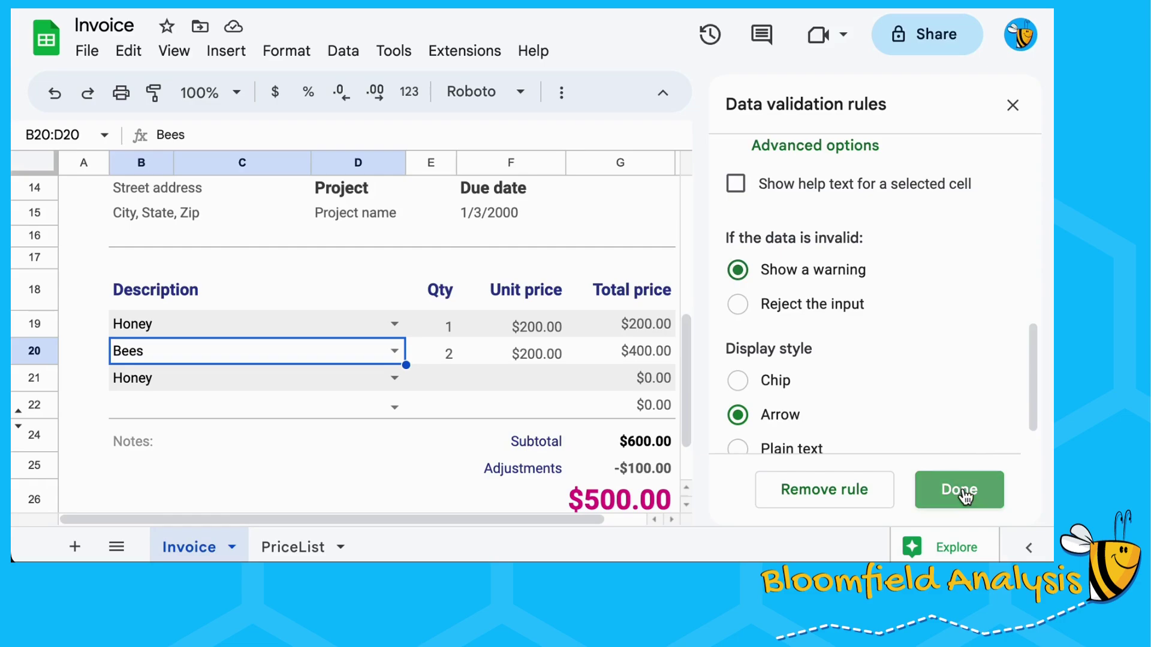
# Step: Replace F19's fixed price with =vlookup(PriceList!A:B,2,false)
pyautogui.click(528, 326)
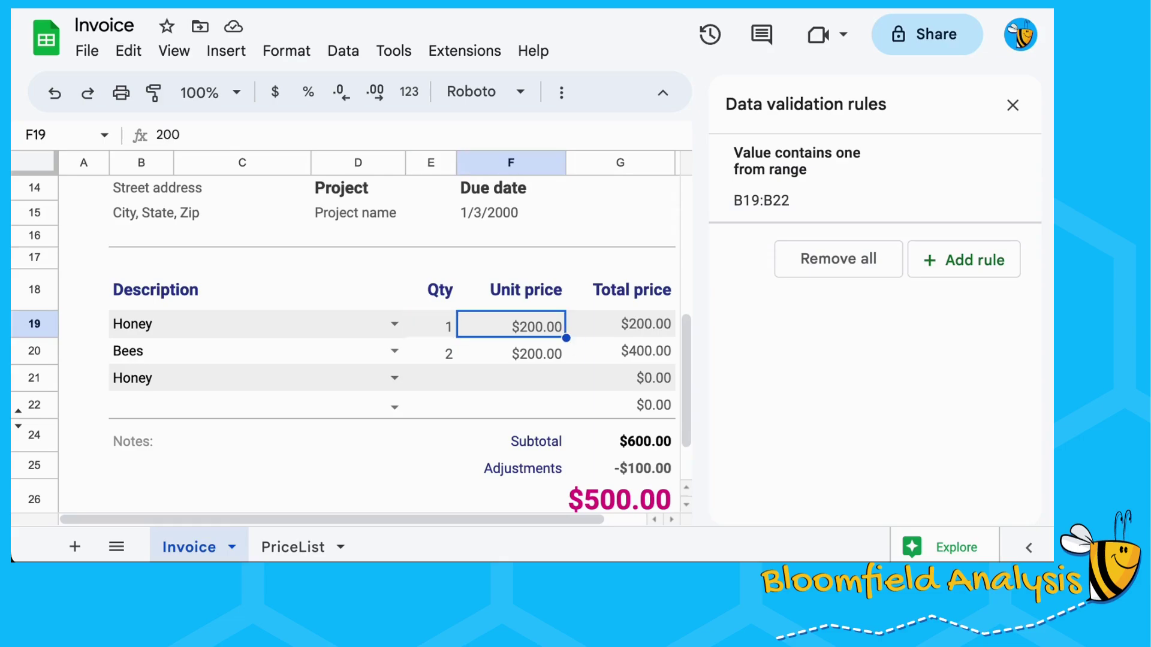
pyautogui.hotkey('shift', 'Down')
pyautogui.hotkey('shift', 'Down')
pyautogui.hotkey('shift', 'Down')
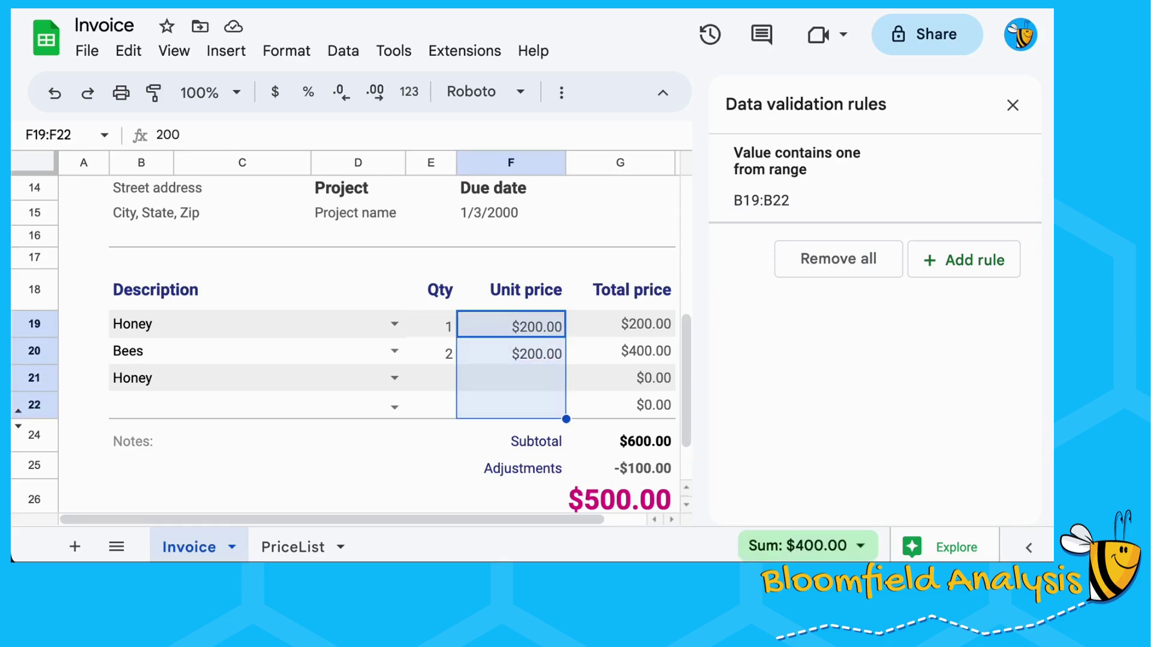
pyautogui.press('Left')
pyautogui.press('Right')
pyautogui.press('Delete')
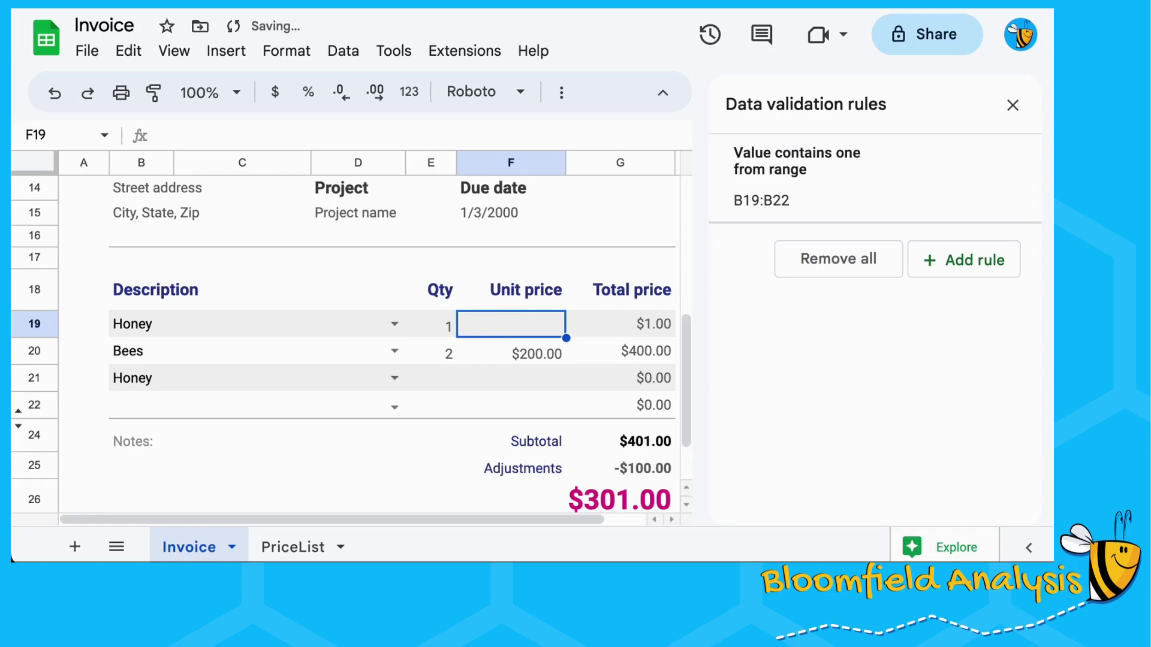
pyautogui.write('=vlook')
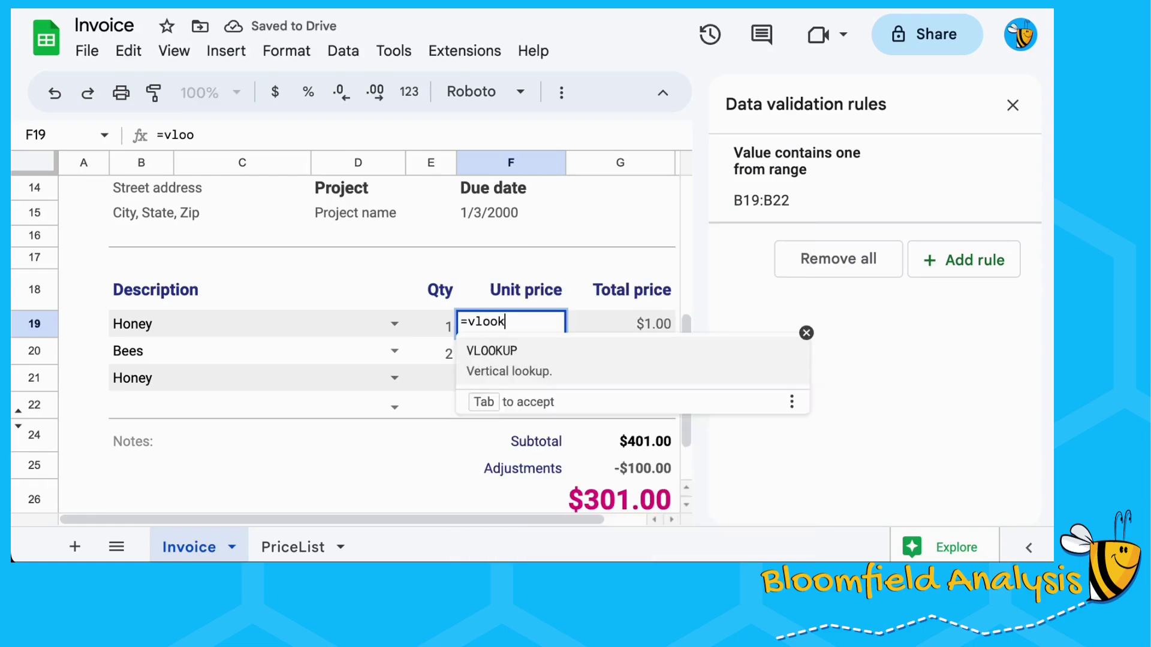
pyautogui.write('up(B19')
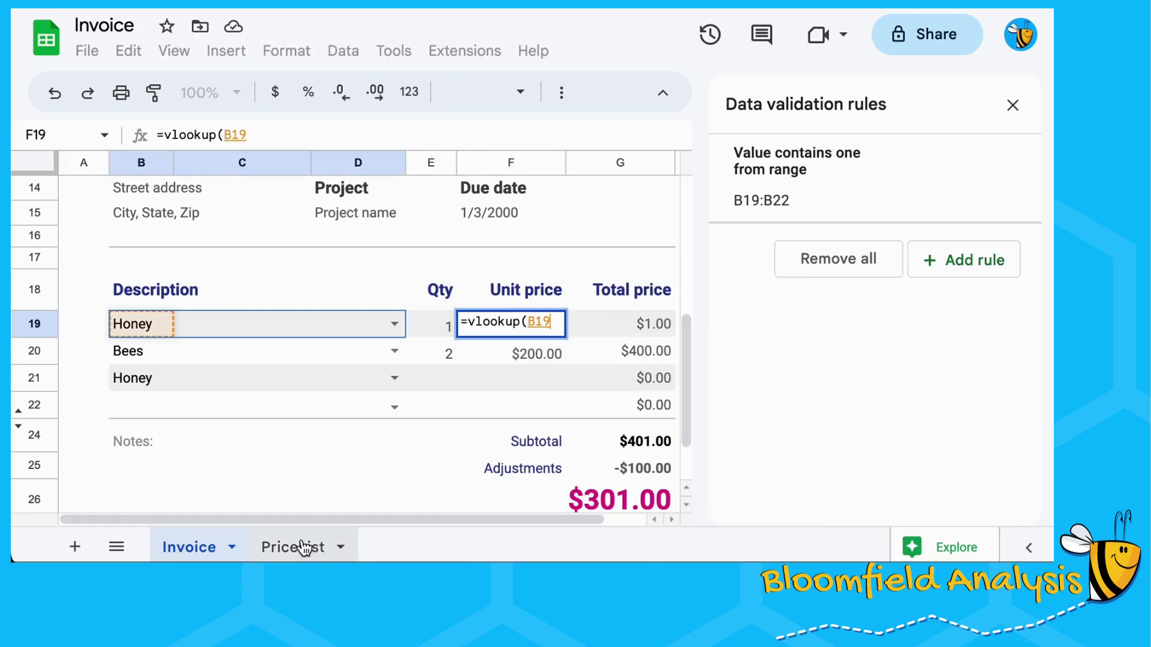
pyautogui.click(282, 547)
pyautogui.moveTo(111, 171); pyautogui.dragTo(228, 167)
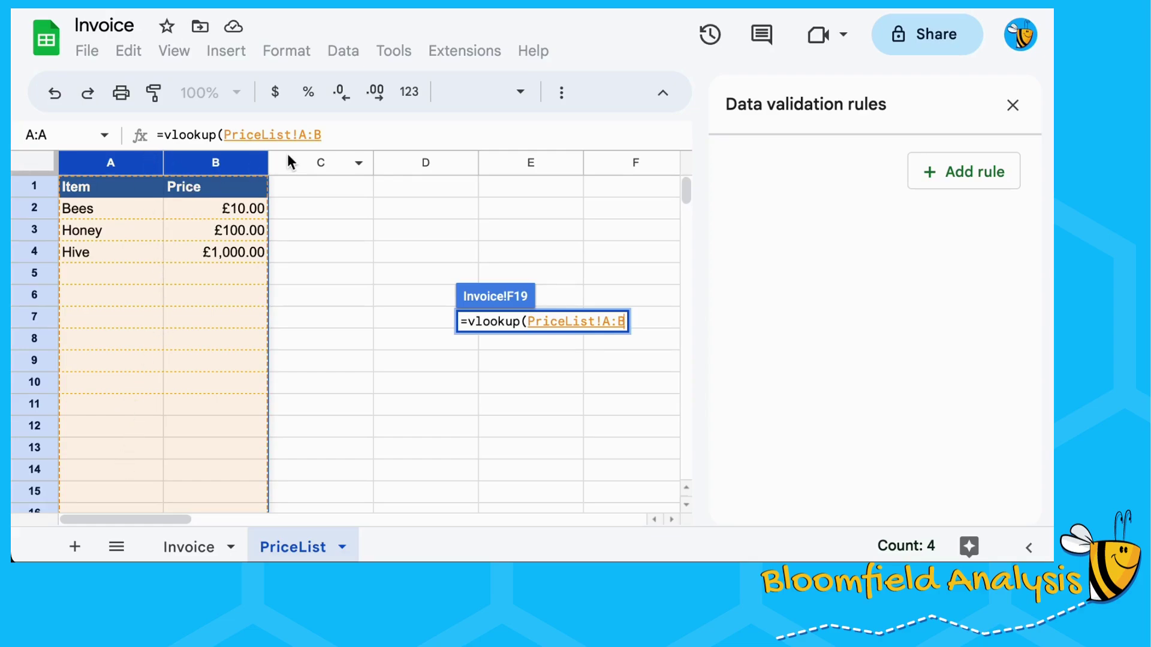
pyautogui.write(', ')
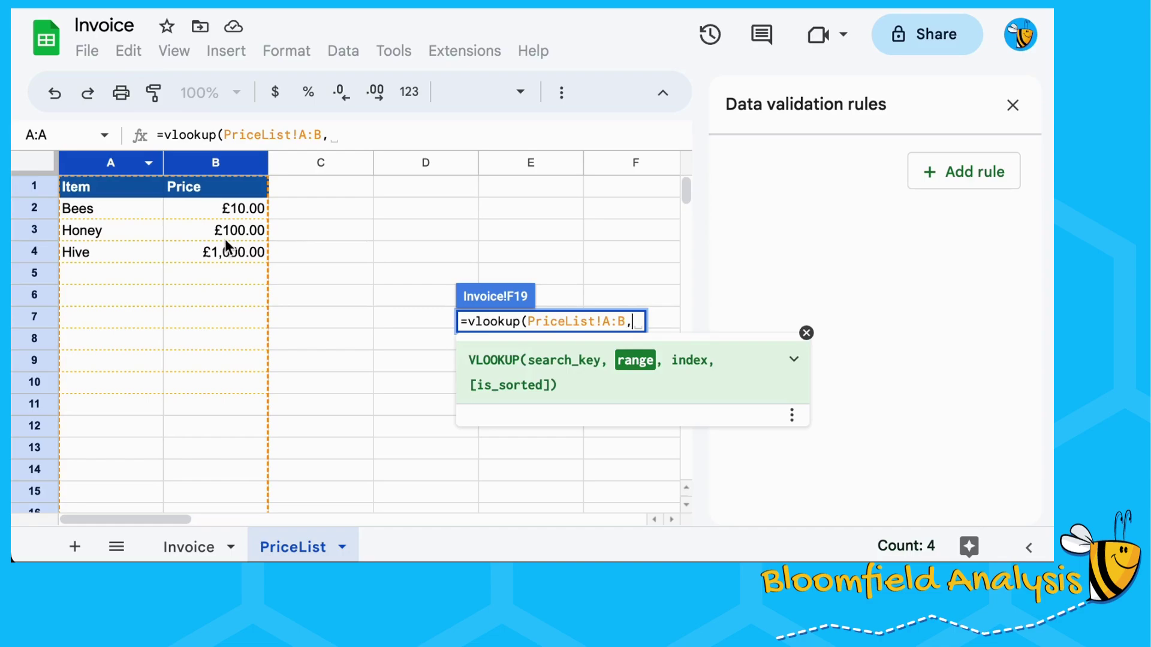
pyautogui.write('2,f')
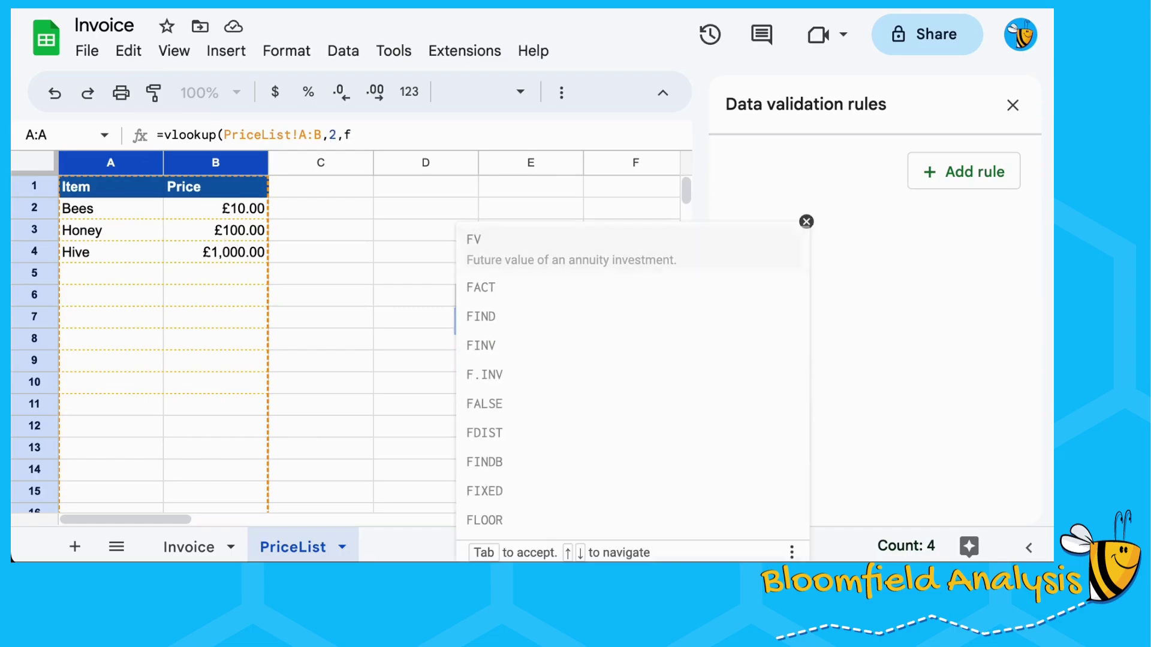
pyautogui.write('alse')
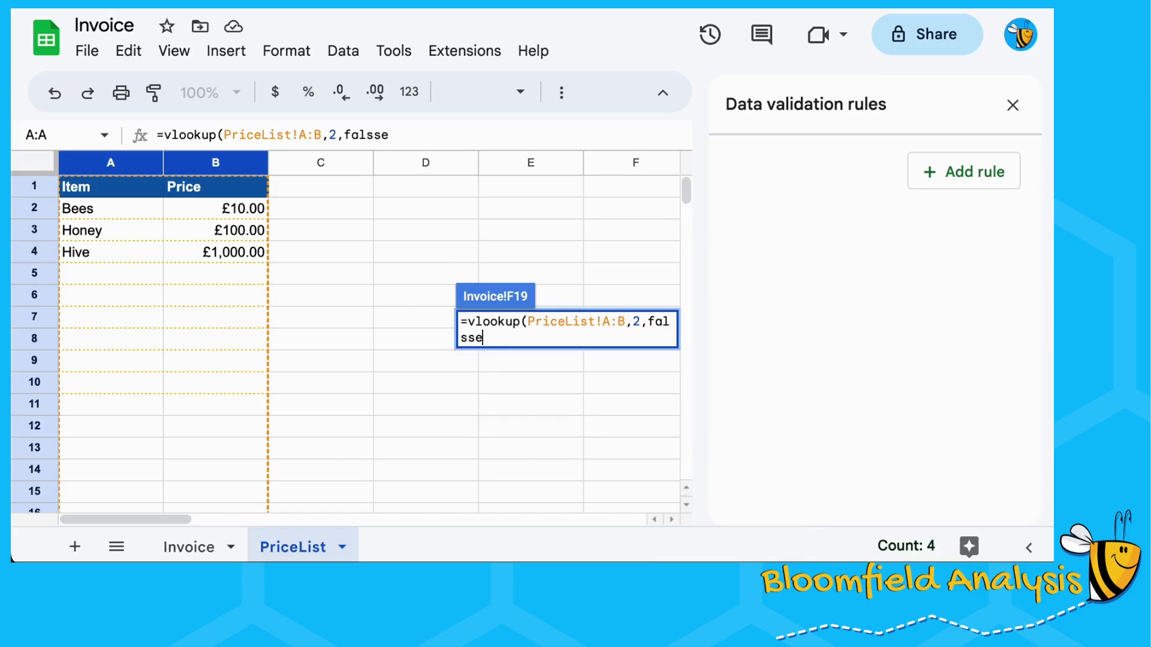
pyautogui.write('(')
pyautogui.press('BackSpace')
pyautogui.press('BackSpace')
pyautogui.write('e')
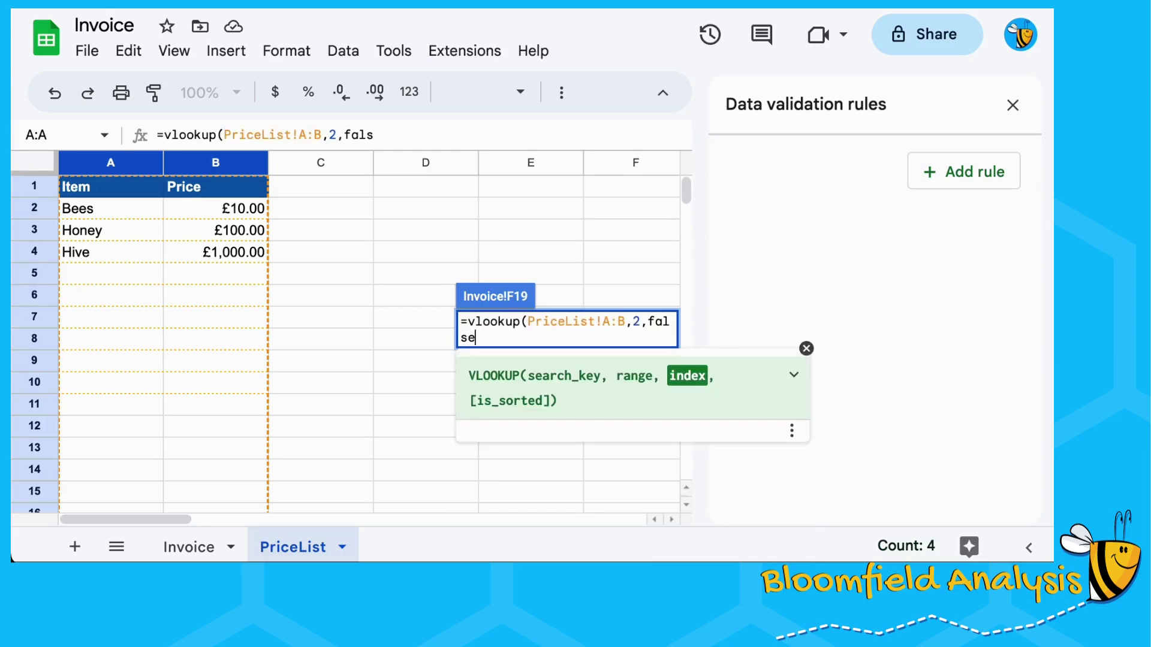
pyautogui.write(')')
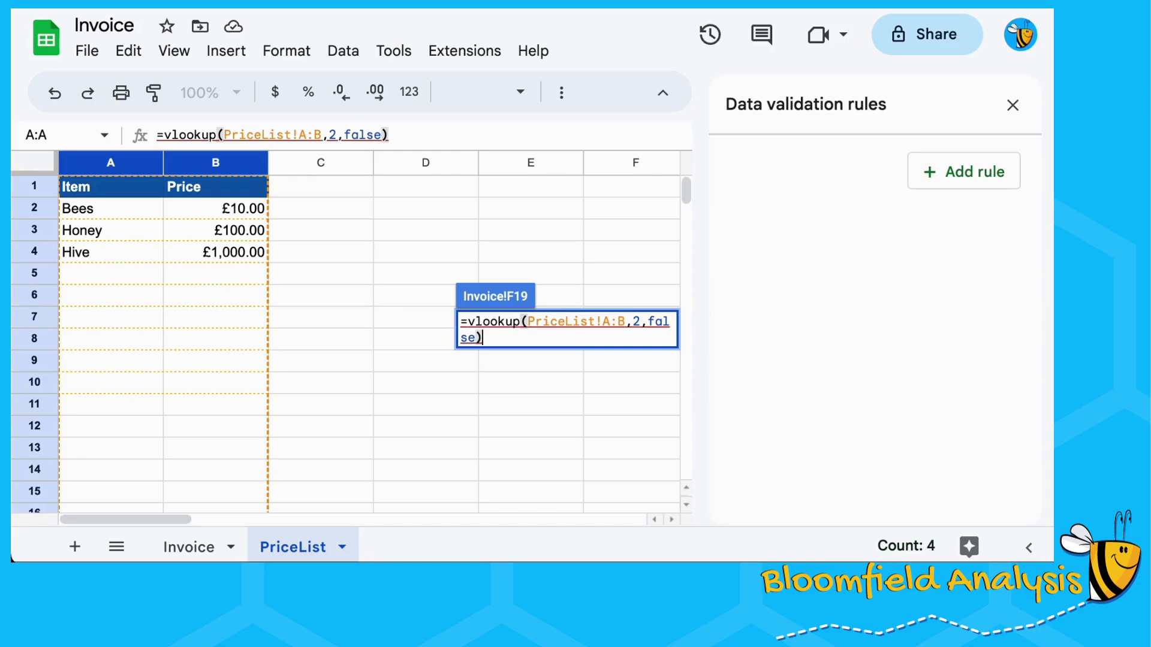
pyautogui.press('Return')
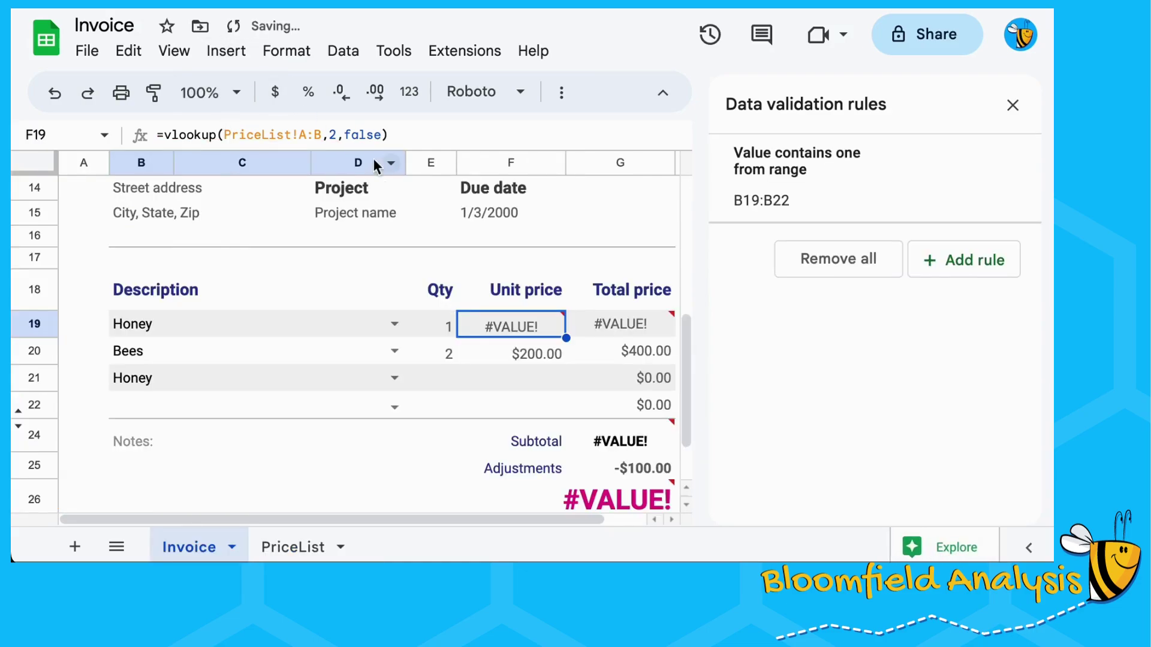
# Step: Add B19 as the lookup's search key in F19 and fill the formula down to F22
pyautogui.click(295, 135)
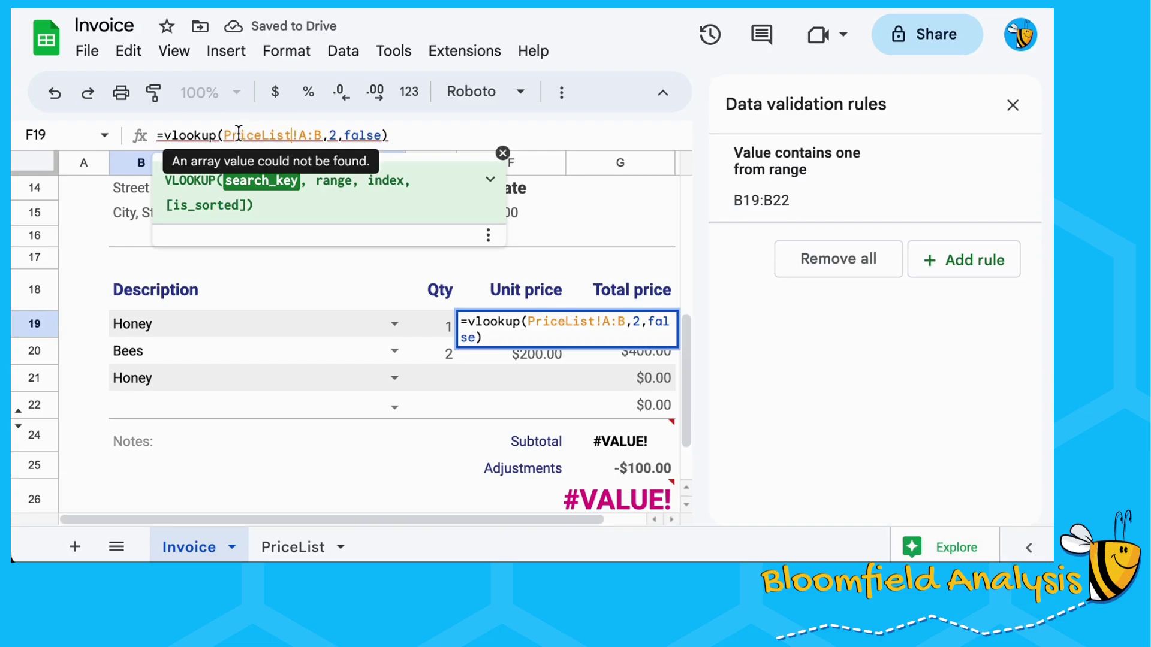
pyautogui.click(316, 324)
pyautogui.click(506, 331)
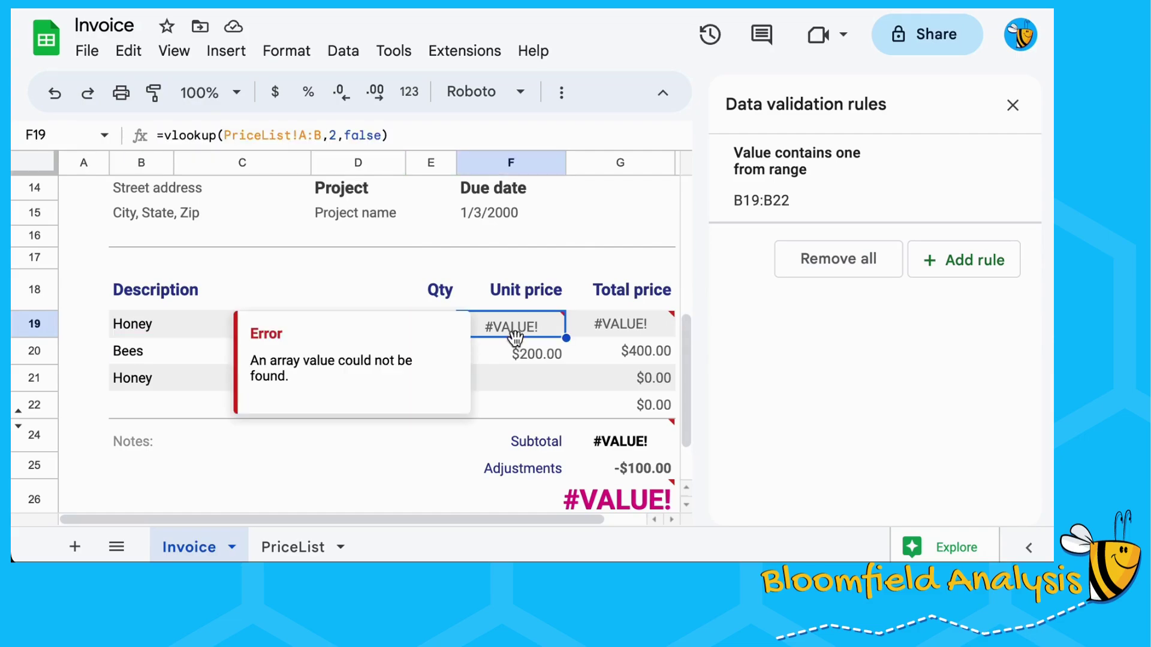
pyautogui.click(226, 136)
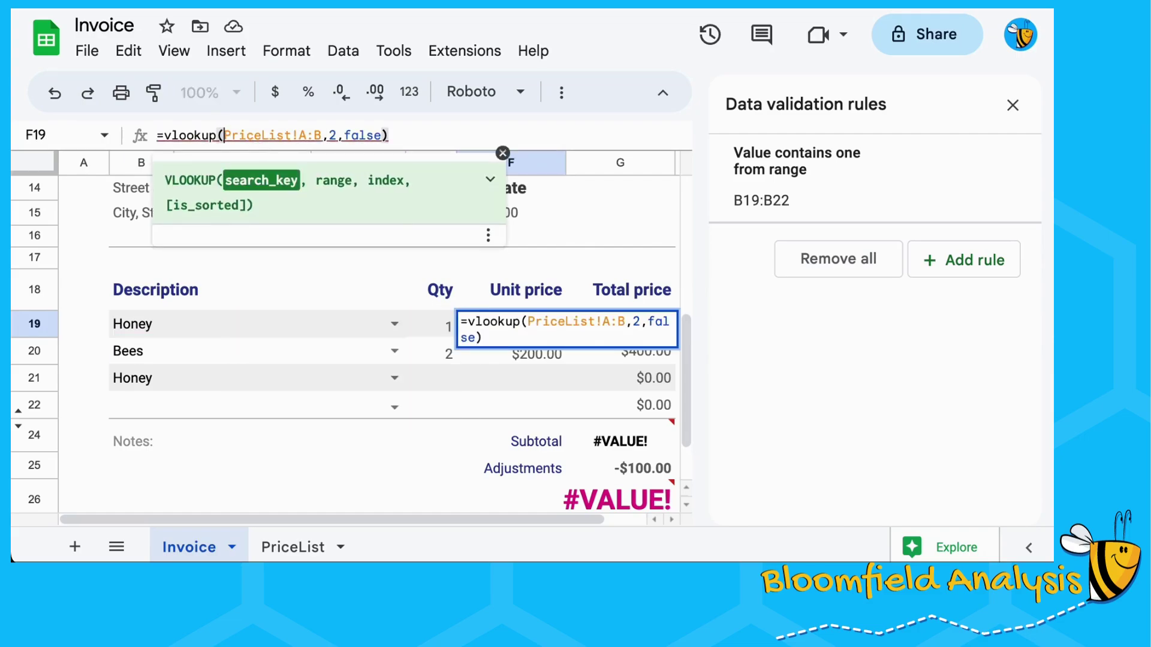
pyautogui.write('b')
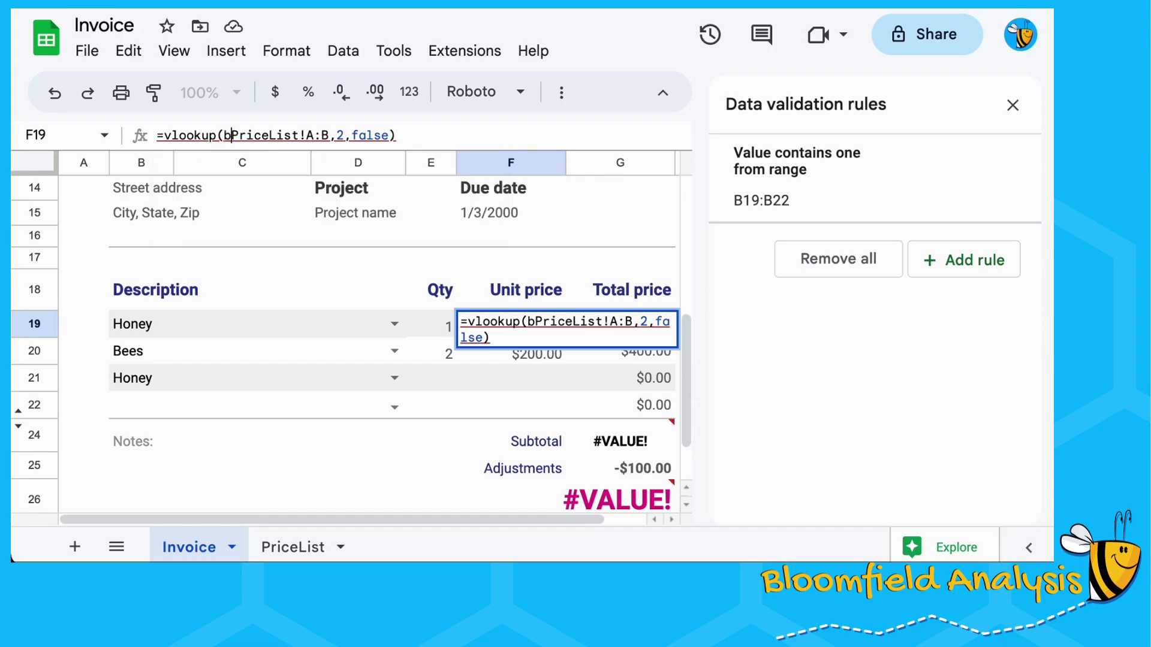
pyautogui.write('19')
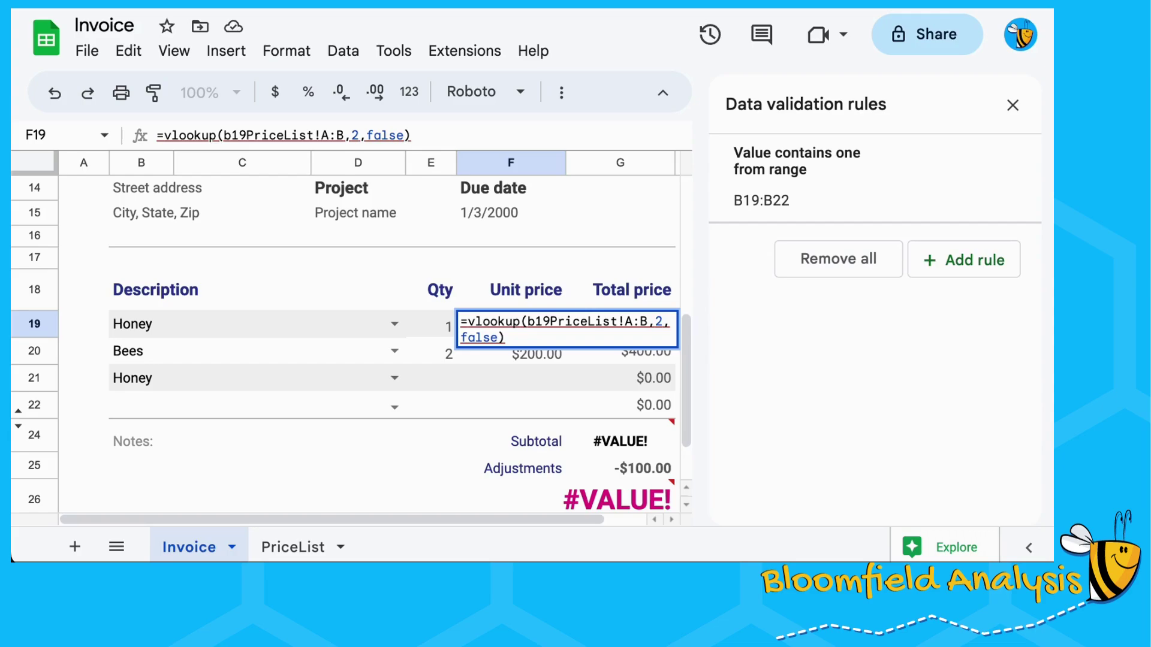
pyautogui.write(',')
pyautogui.press('Return')
pyautogui.click(511, 324)
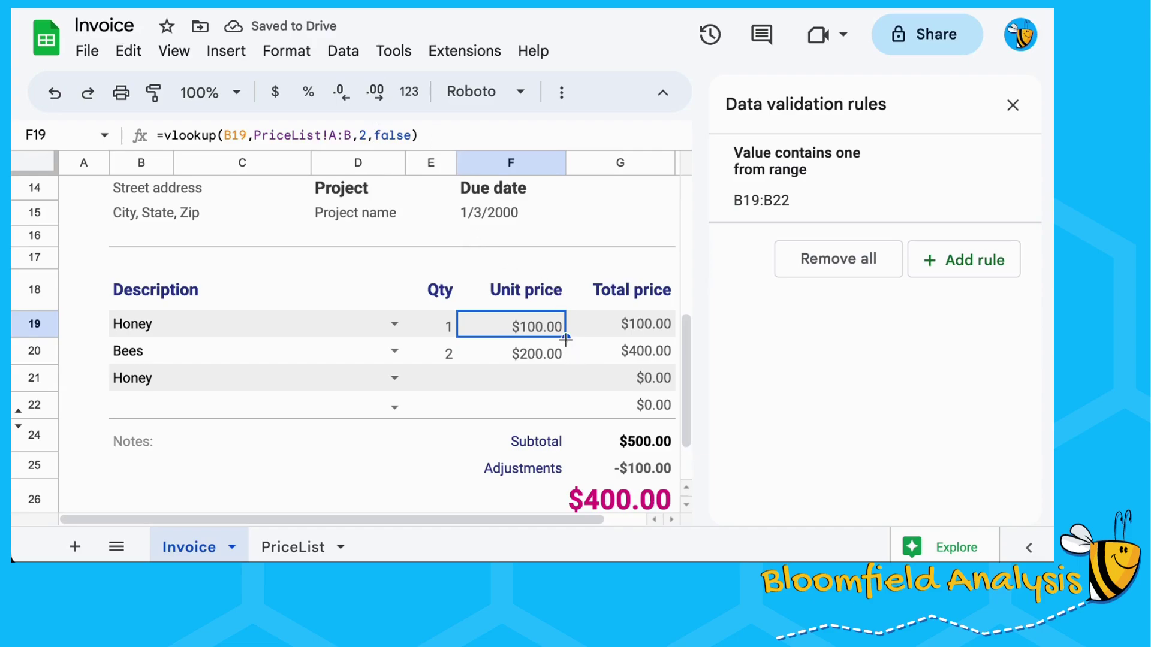
pyautogui.moveTo(565, 338); pyautogui.dragTo(566, 414)
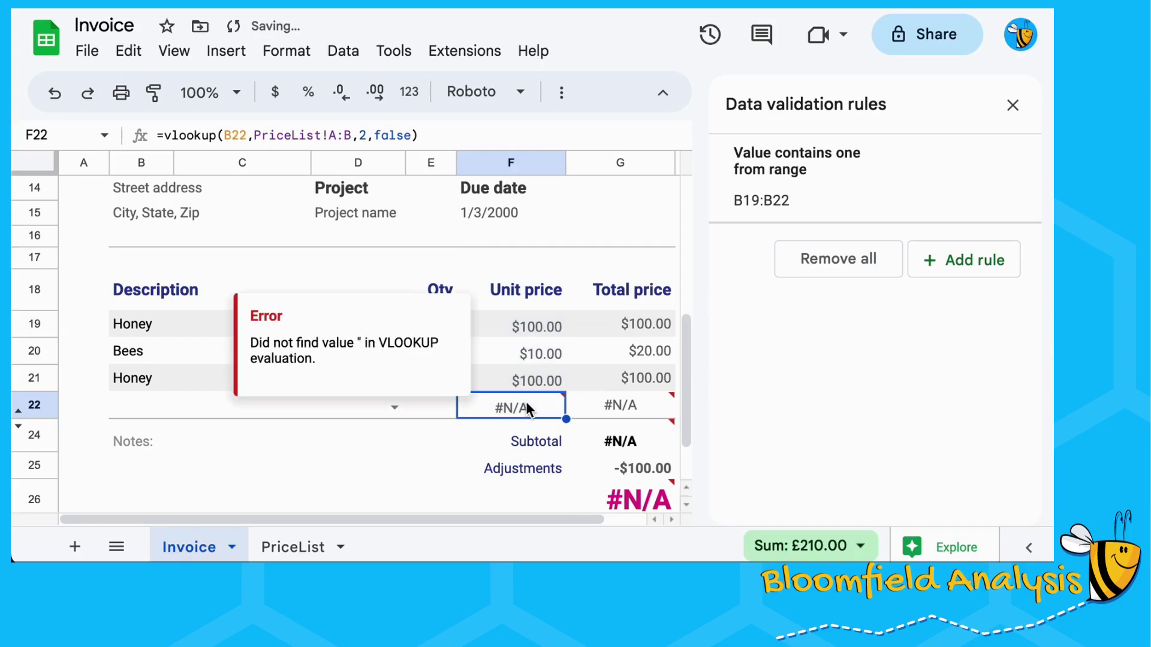
# Step: Change F19 to =iferror(vlookup(B19,PriceList!A:B,2,false),"")
pyautogui.click(519, 329)
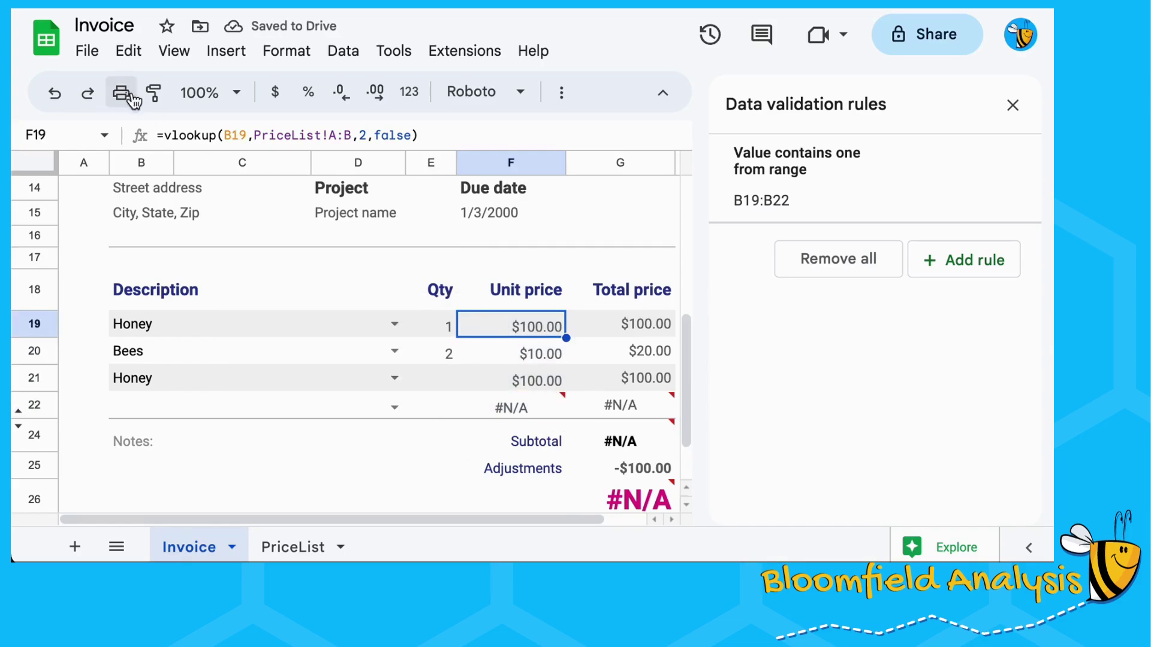
pyautogui.click(163, 135)
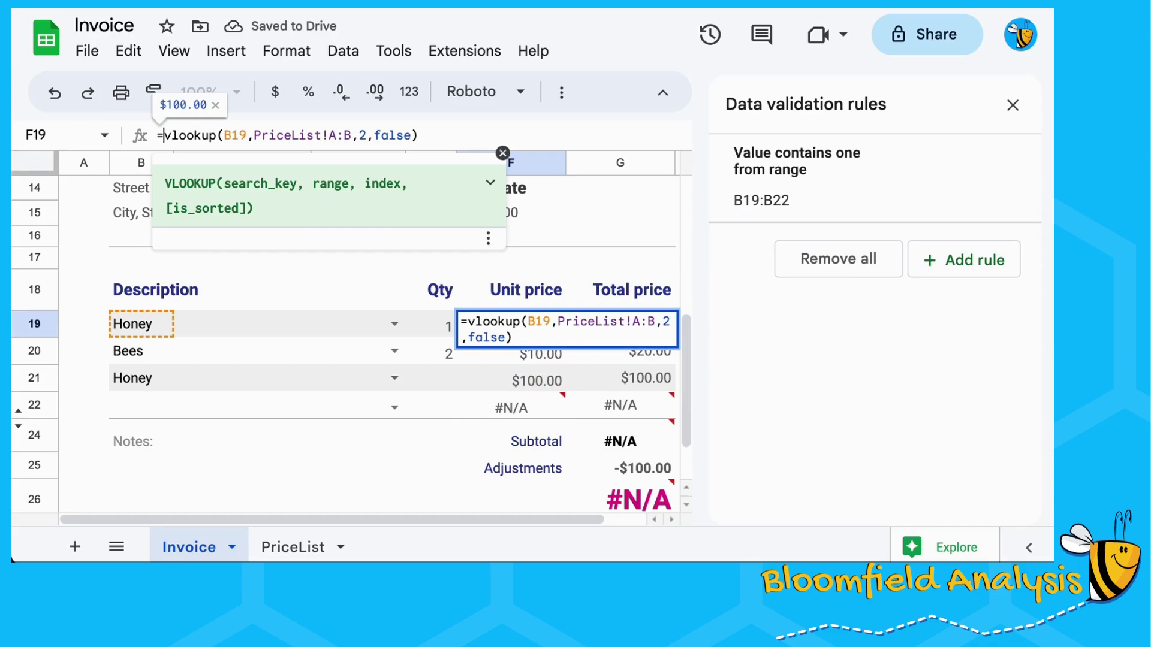
pyautogui.write('iferro')
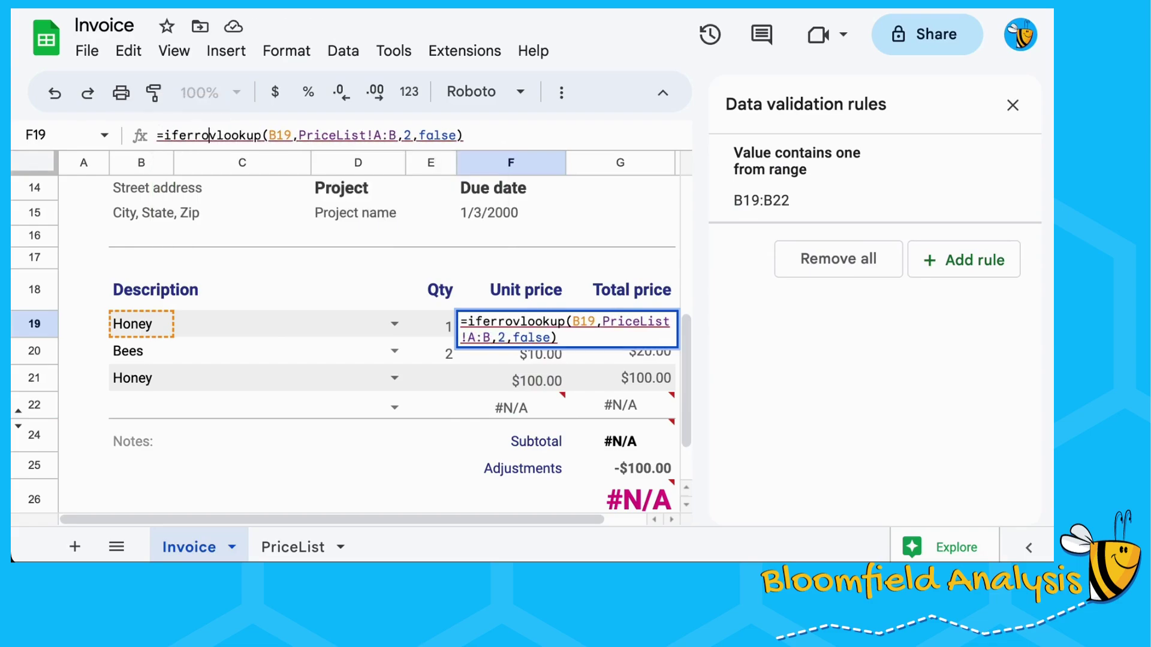
pyautogui.write('r(')
pyautogui.press('End')
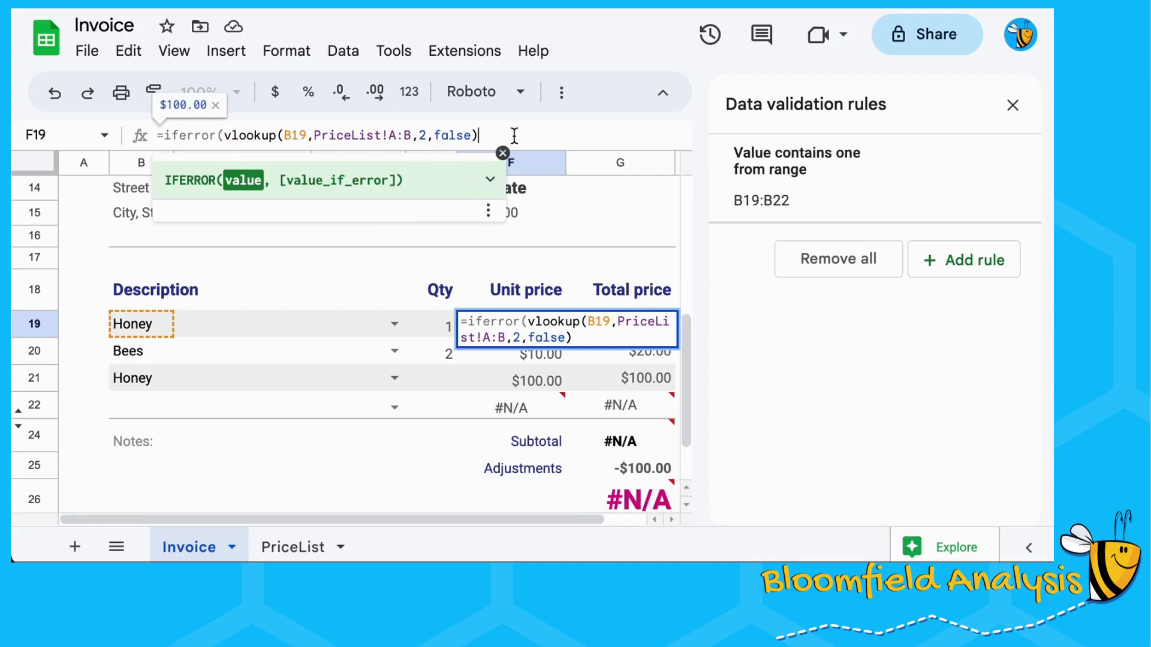
pyautogui.write(',')
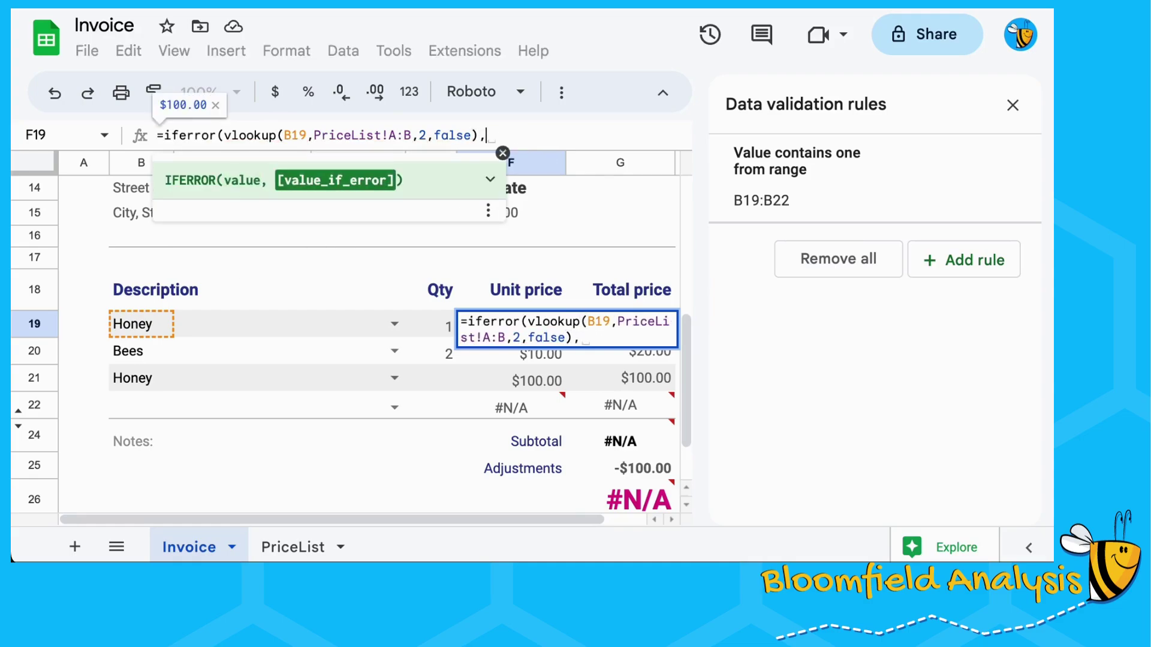
pyautogui.write('""')
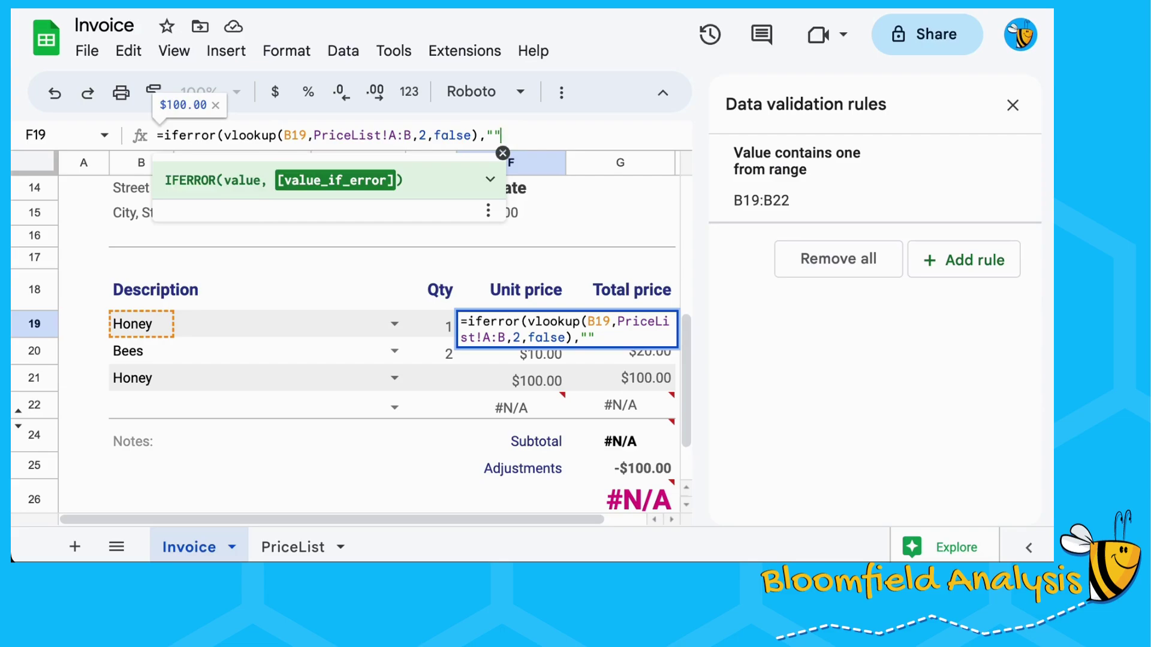
pyautogui.write(')')
pyautogui.press('Return')
# Step: Copy the IFERROR formula from F19 into F19:F22
pyautogui.click(511, 323)
pyautogui.hotkey('ctrl', 'c')
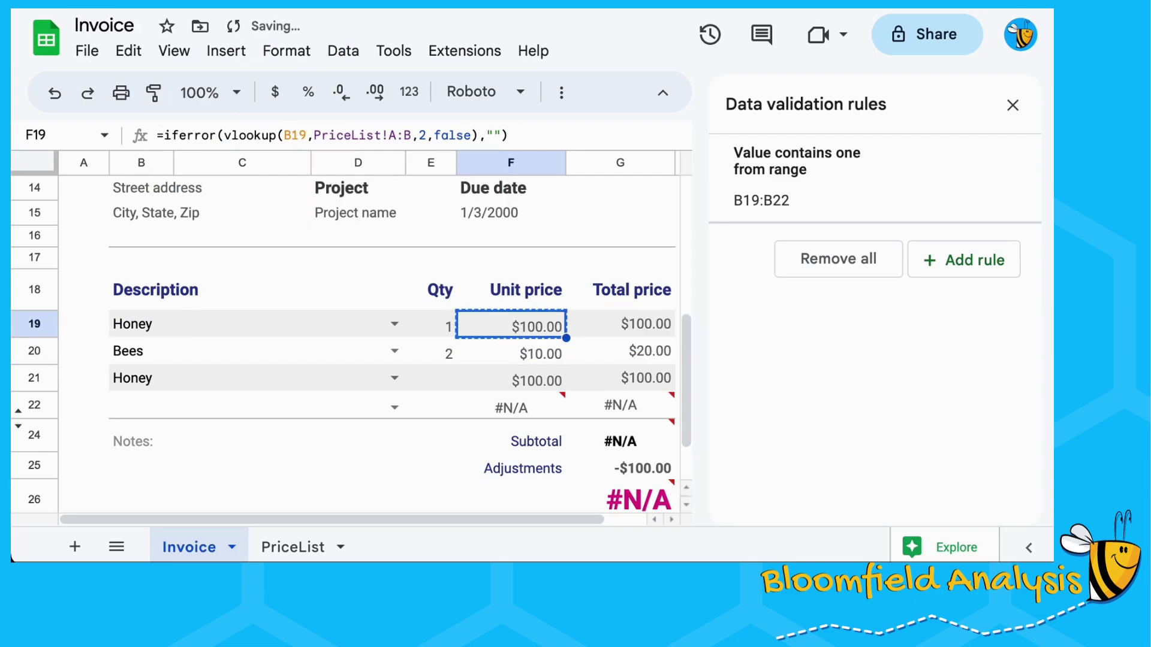
pyautogui.hotkey('shift', 'Down')
pyautogui.hotkey('shift', 'Down')
pyautogui.hotkey('shift', 'Down')
pyautogui.hotkey('ctrl', 'v')
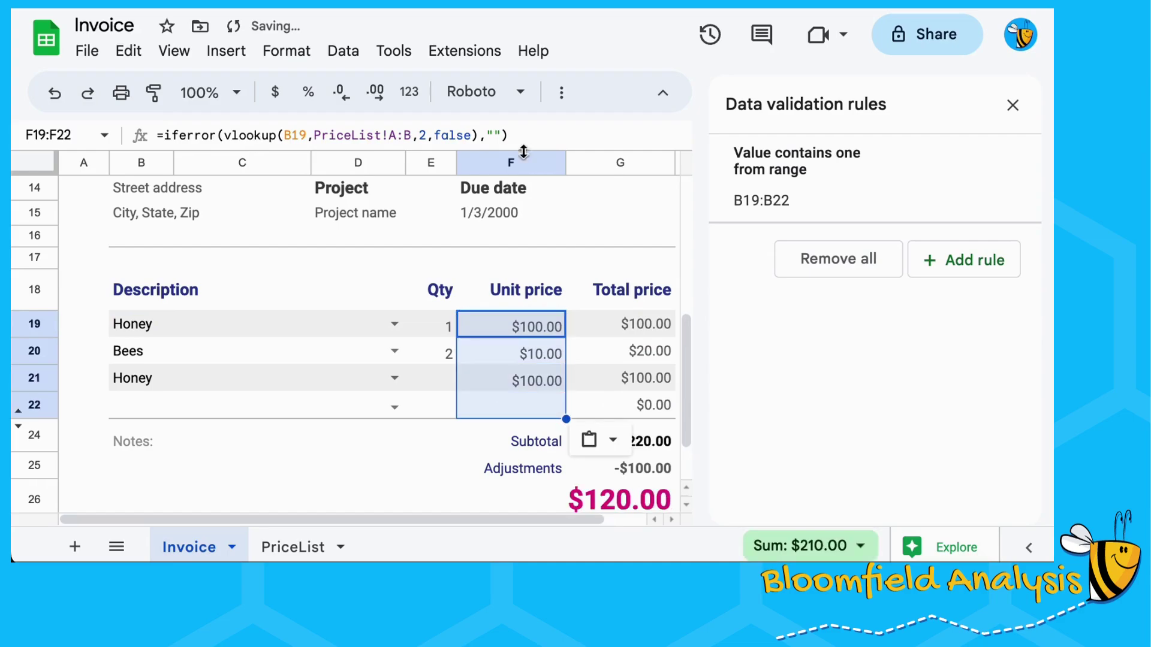
pyautogui.scroll(-1, 437, 352)
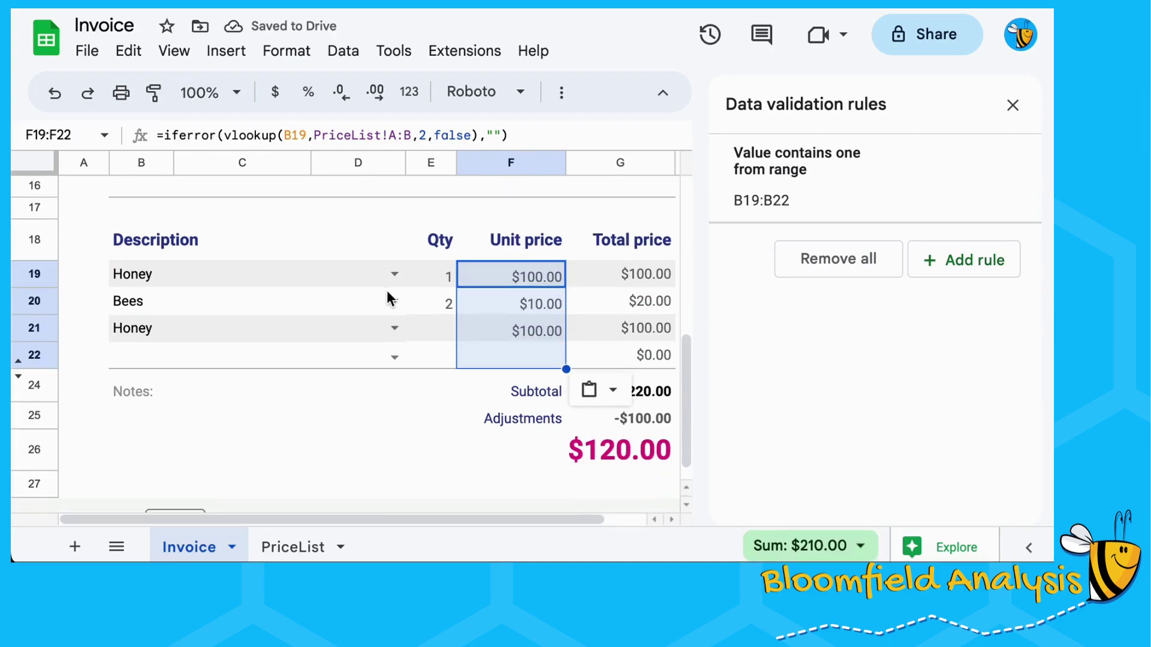
# Step: Set the Description lines to Bees in row 19, Honey in row 20 and Hive in row 21
pyautogui.click(394, 328)
pyautogui.click(340, 445)
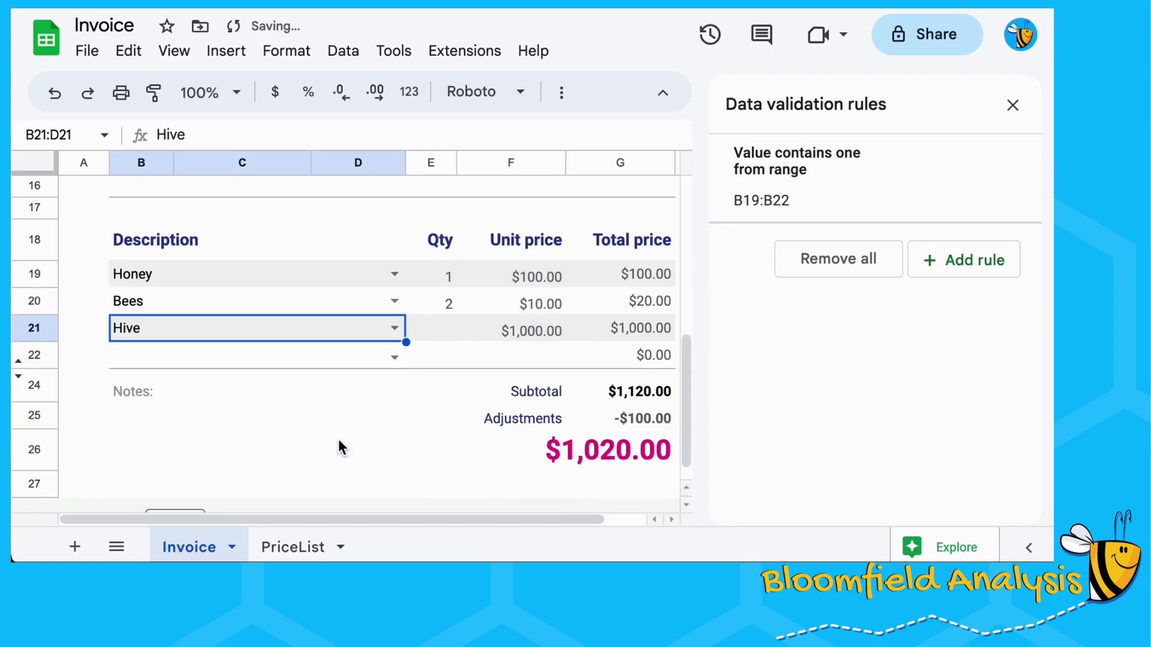
pyautogui.click(384, 276)
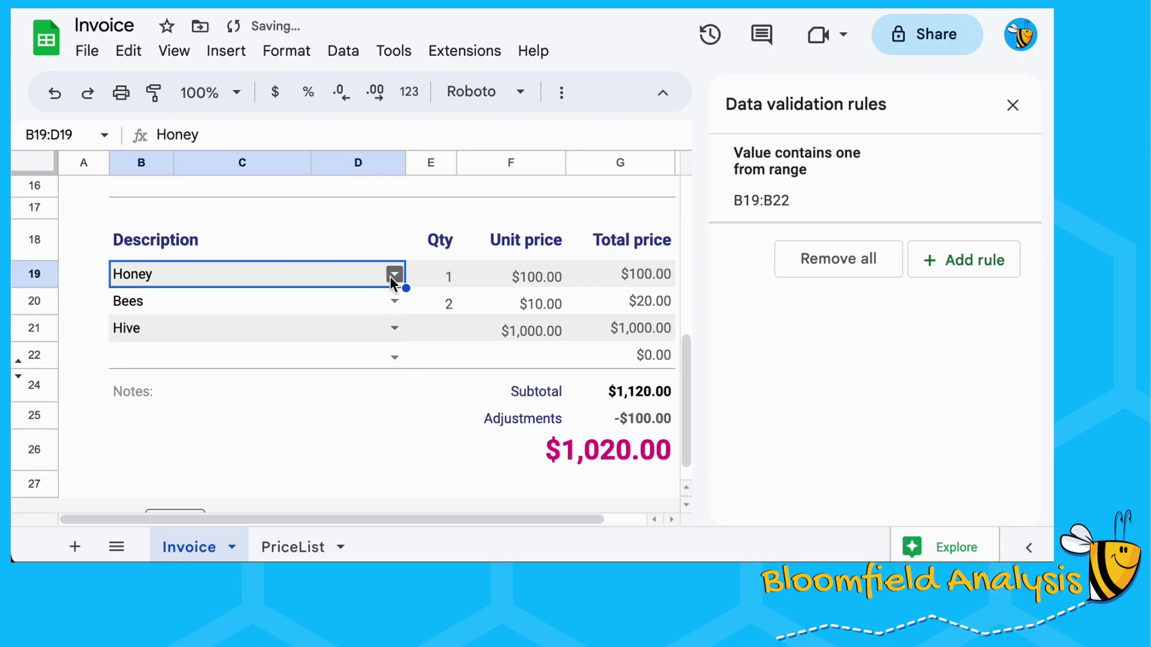
pyautogui.click(391, 276)
pyautogui.click(367, 332)
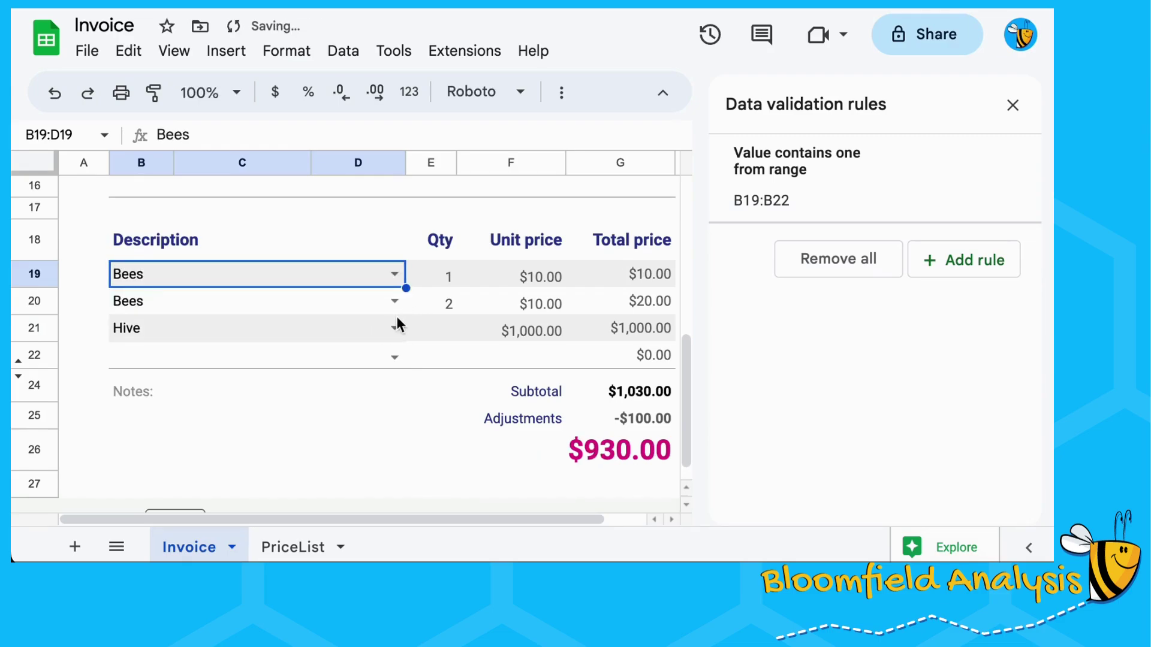
pyautogui.click(395, 301)
pyautogui.click(363, 388)
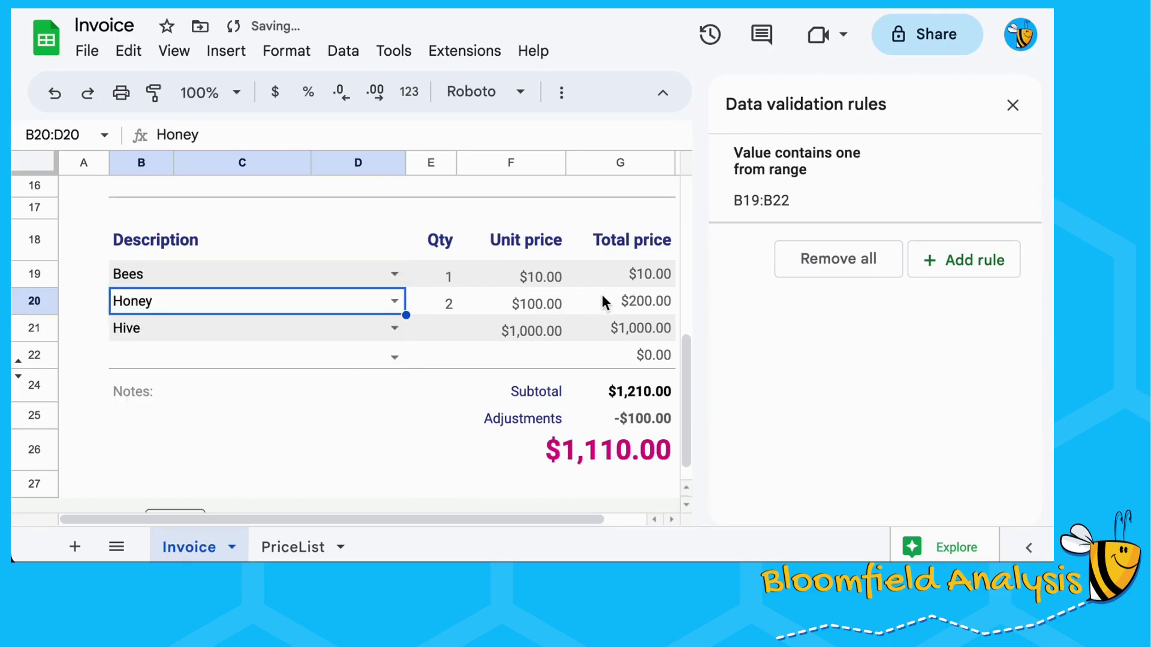
# Step: Close the data validation panel and open B19's list showing Item, Bees, Honey and Hive
pyautogui.moveTo(522, 276); pyautogui.dragTo(639, 454)
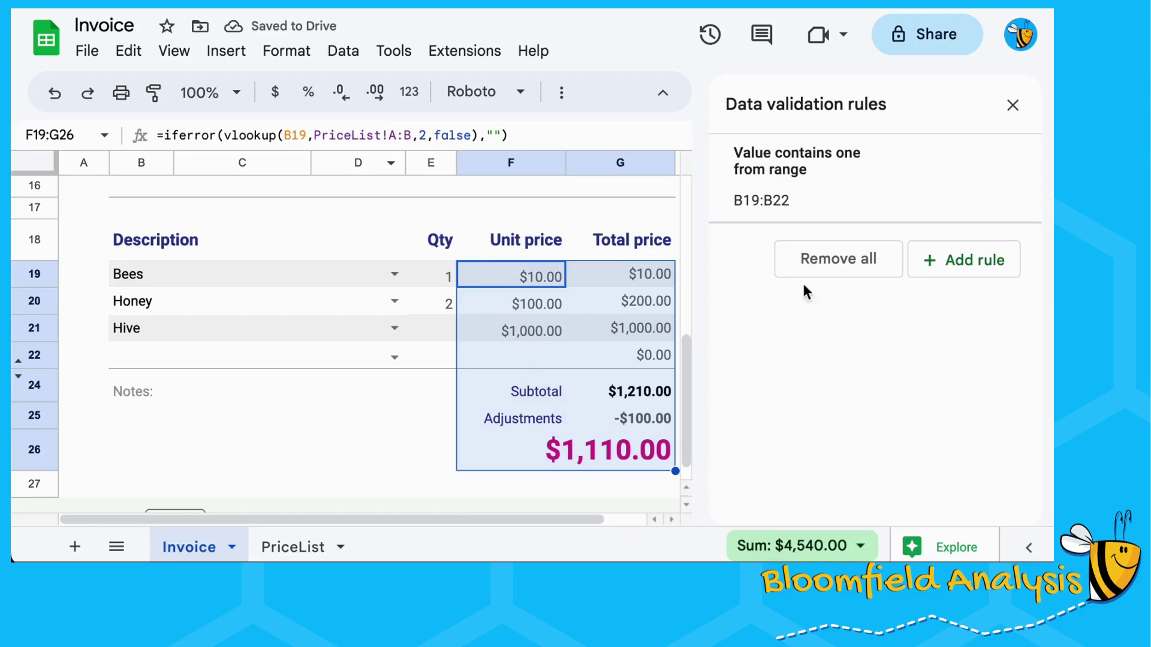
pyautogui.click(1013, 105)
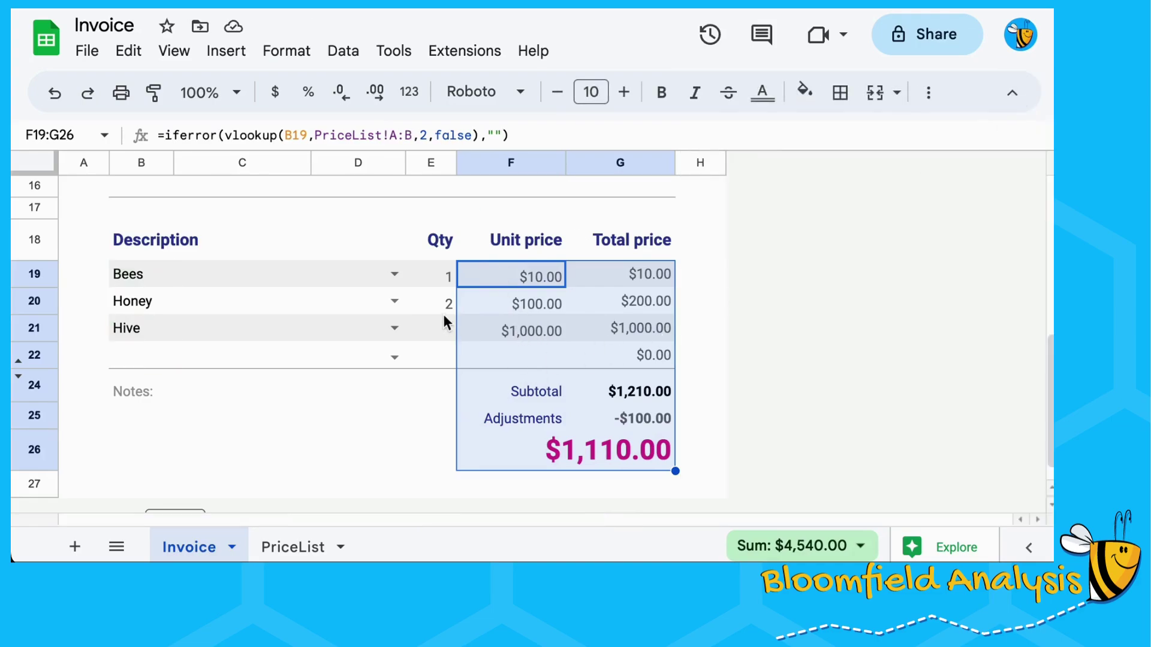
pyautogui.scroll(5, 436, 313)
pyautogui.scroll(-3, 434, 314)
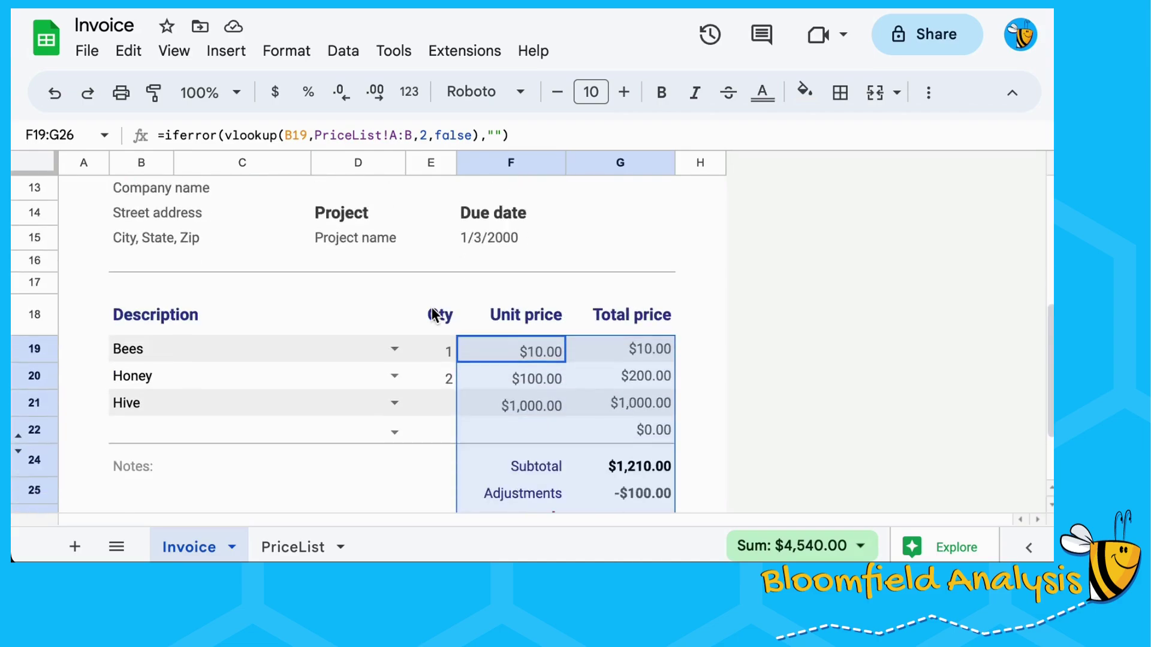
pyautogui.scroll(-1, 430, 307)
pyautogui.click(291, 279)
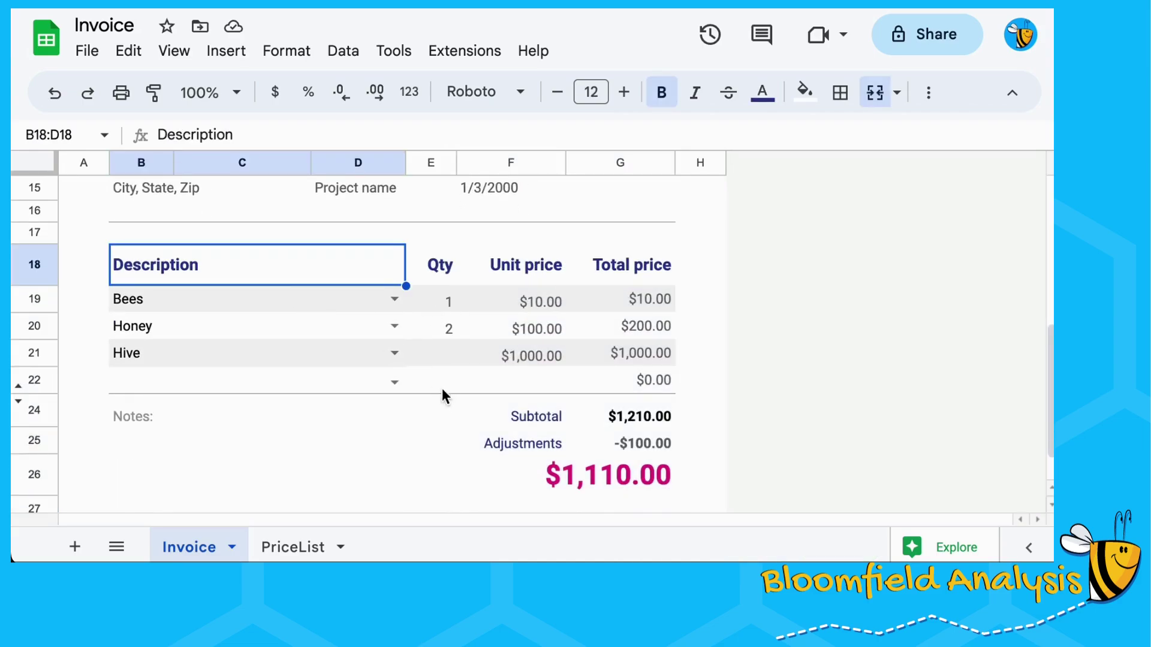
pyautogui.click(332, 300)
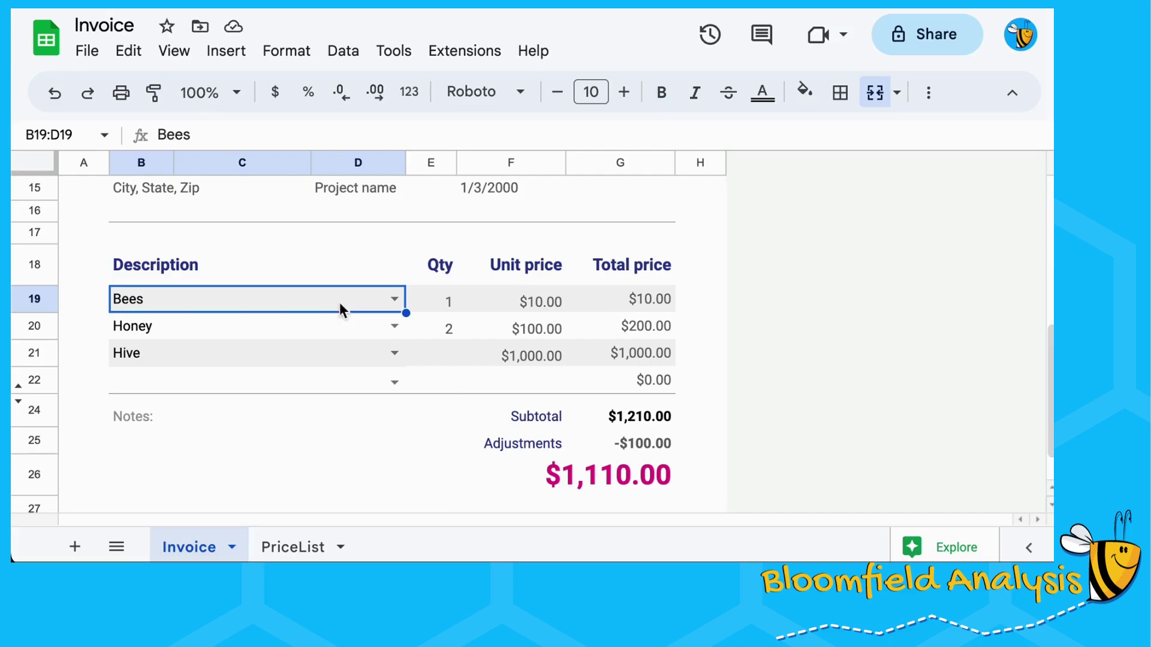
pyautogui.click(396, 304)
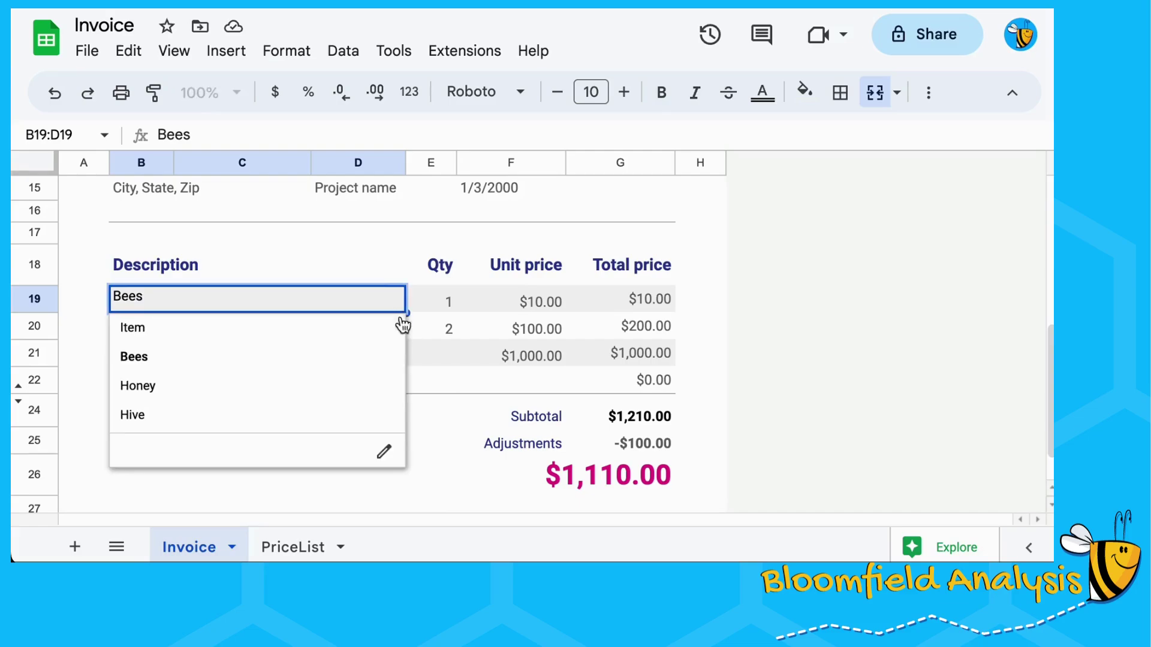
# Step: Choose Hive for the first invoice line and add Flowers at £500 in PriceList row 5
pyautogui.click(346, 414)
pyautogui.click(297, 548)
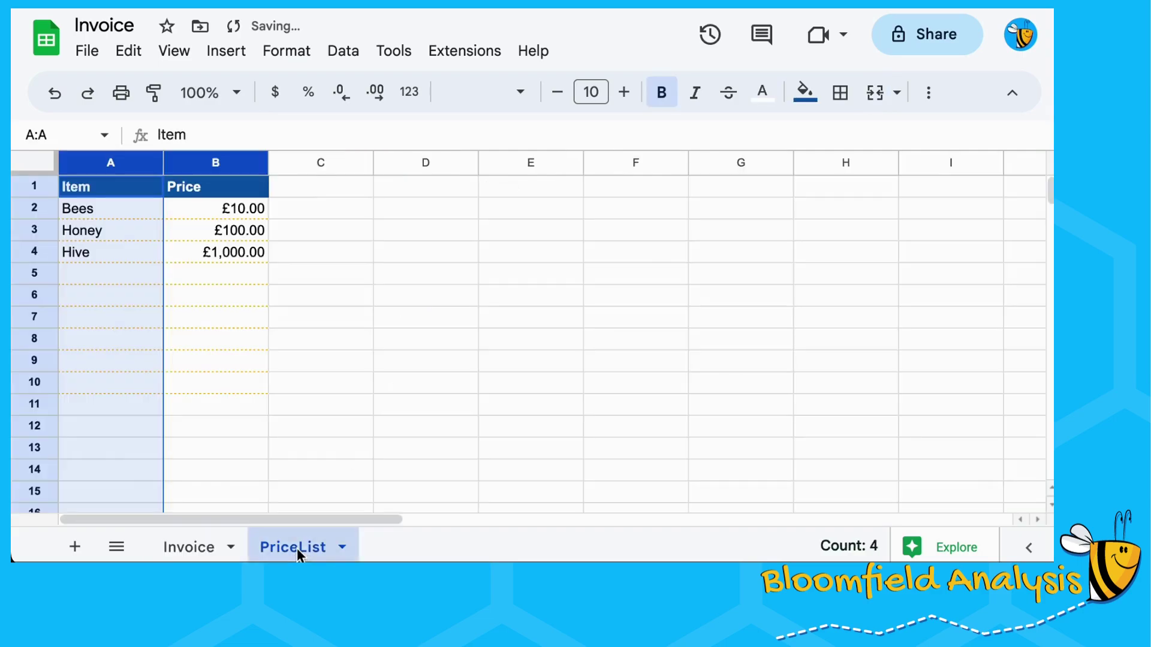
pyautogui.click(146, 274)
pyautogui.write('Flowers')
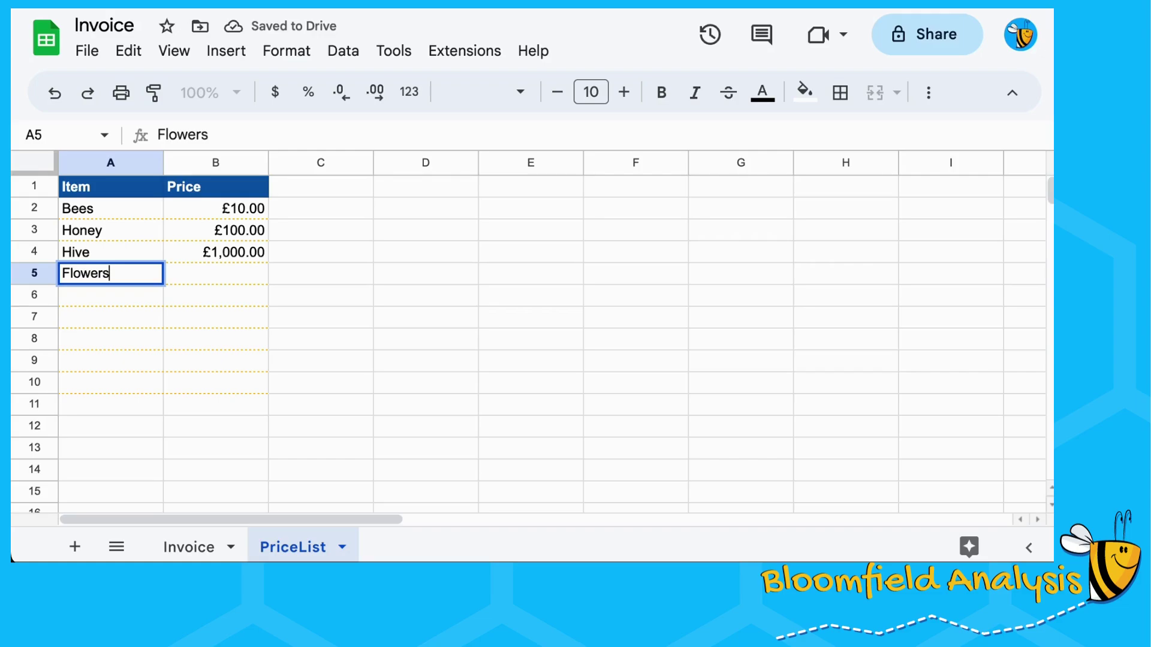
pyautogui.press('Tab')
pyautogui.write('£500')
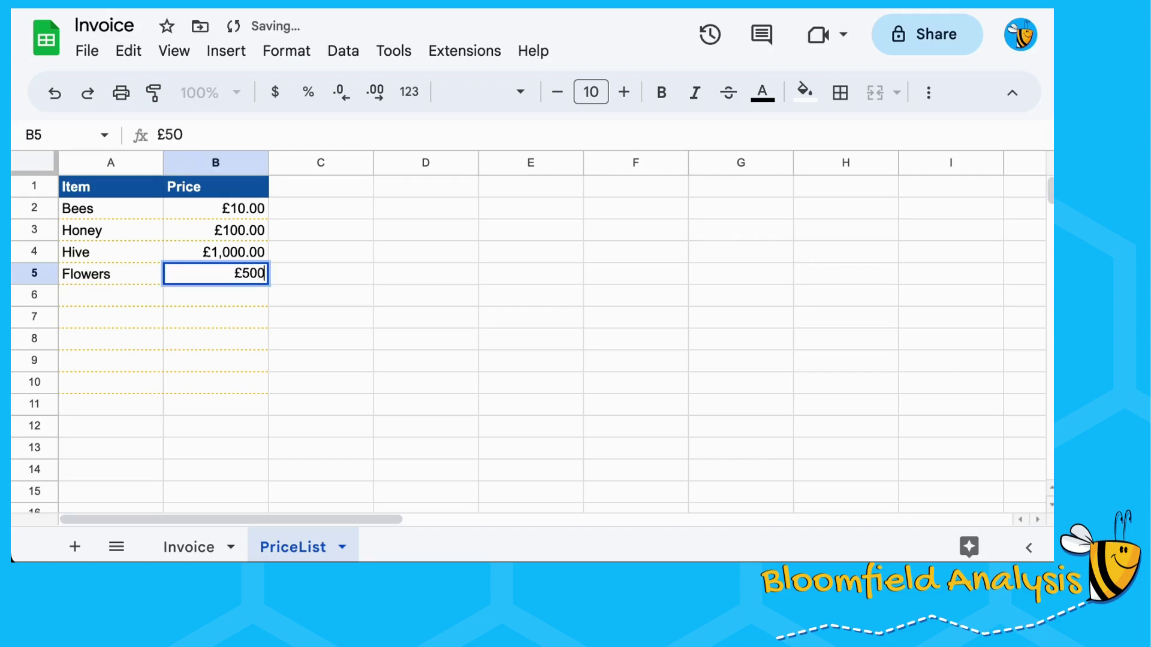
pyautogui.press('Return')
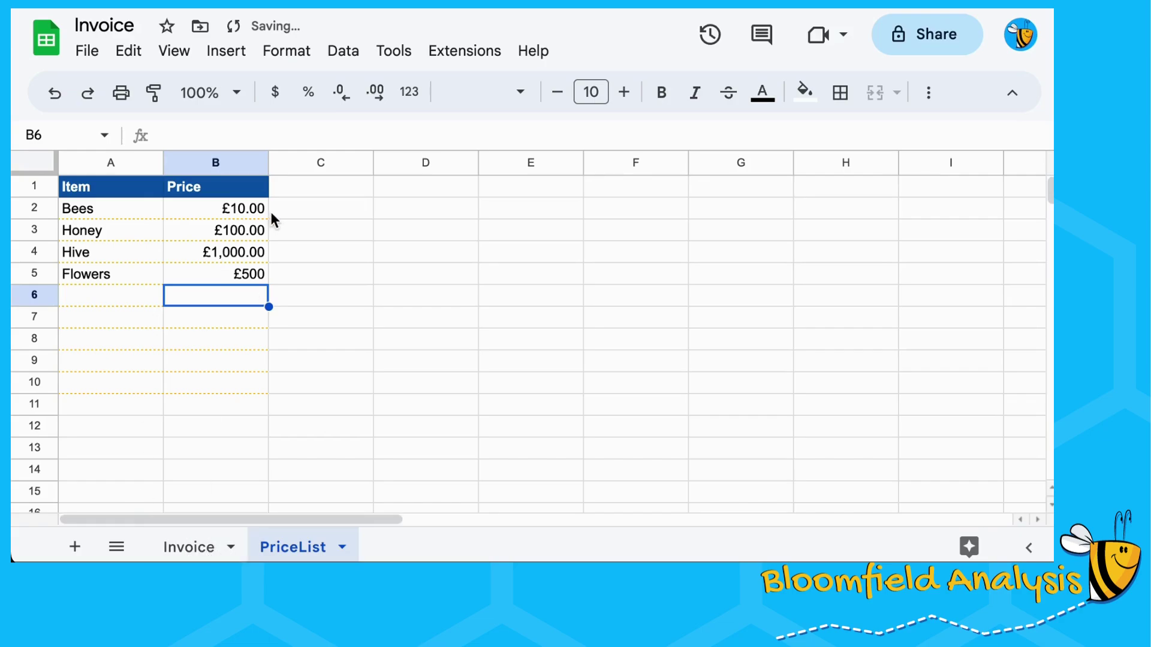
# Step: Re-enter the Flowers price in B5 as 500, then go back to the Invoice sheet
pyautogui.press('Up')
pyautogui.write('500')
pyautogui.press('Return')
pyautogui.press('Up')
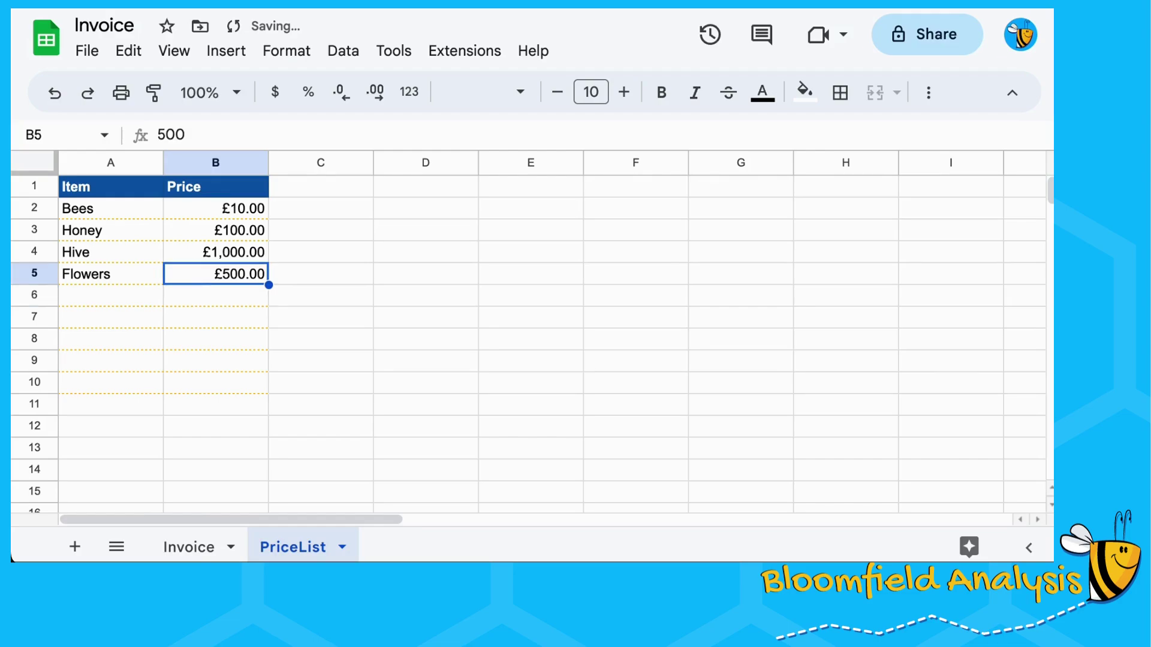
pyautogui.click(188, 547)
# Step: Set the third invoice line in row 21 to Flowers with quantity 3
pyautogui.press('Down')
pyautogui.press('Down')
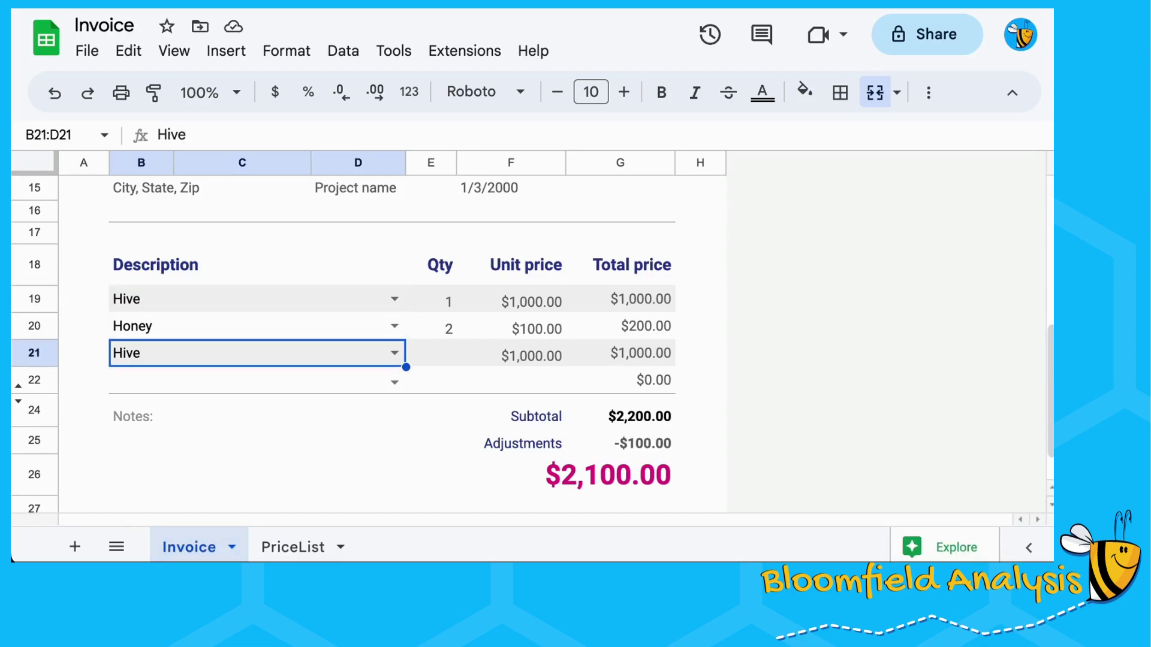
pyautogui.click(394, 353)
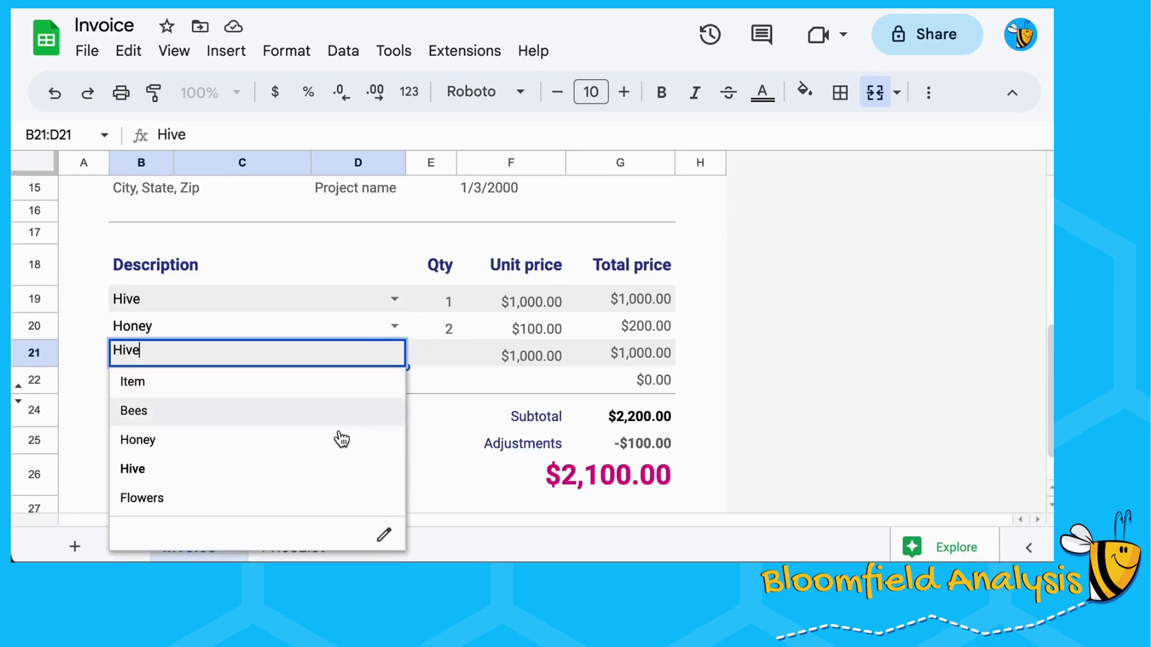
pyautogui.click(318, 497)
pyautogui.click(453, 353)
pyautogui.write('3')
pyautogui.press('Return')
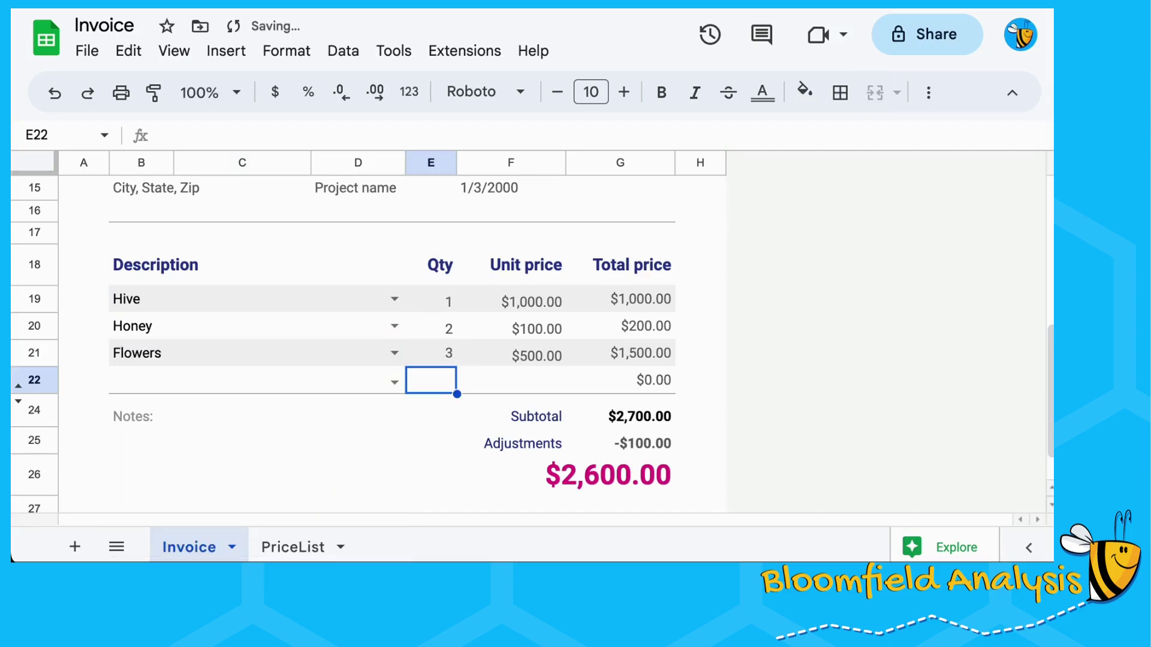
# Step: Check the Flowers unit price in F21 and the total price formula in G21
pyautogui.click(511, 354)
pyautogui.click(621, 353)
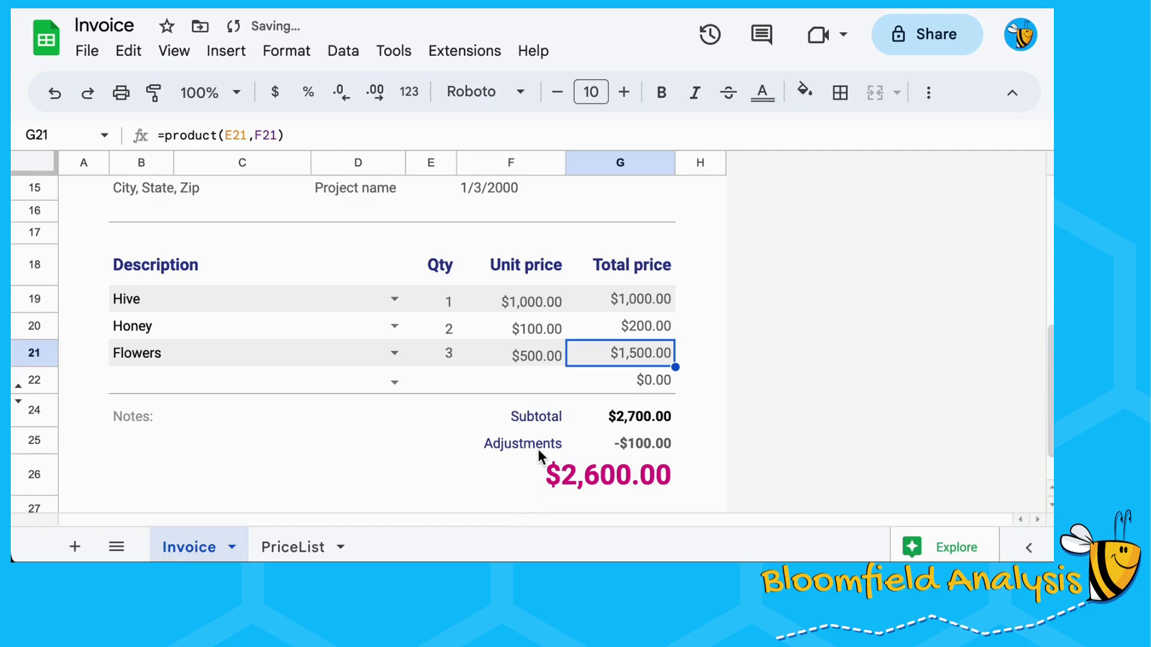
pyautogui.scroll(1, 522, 372)
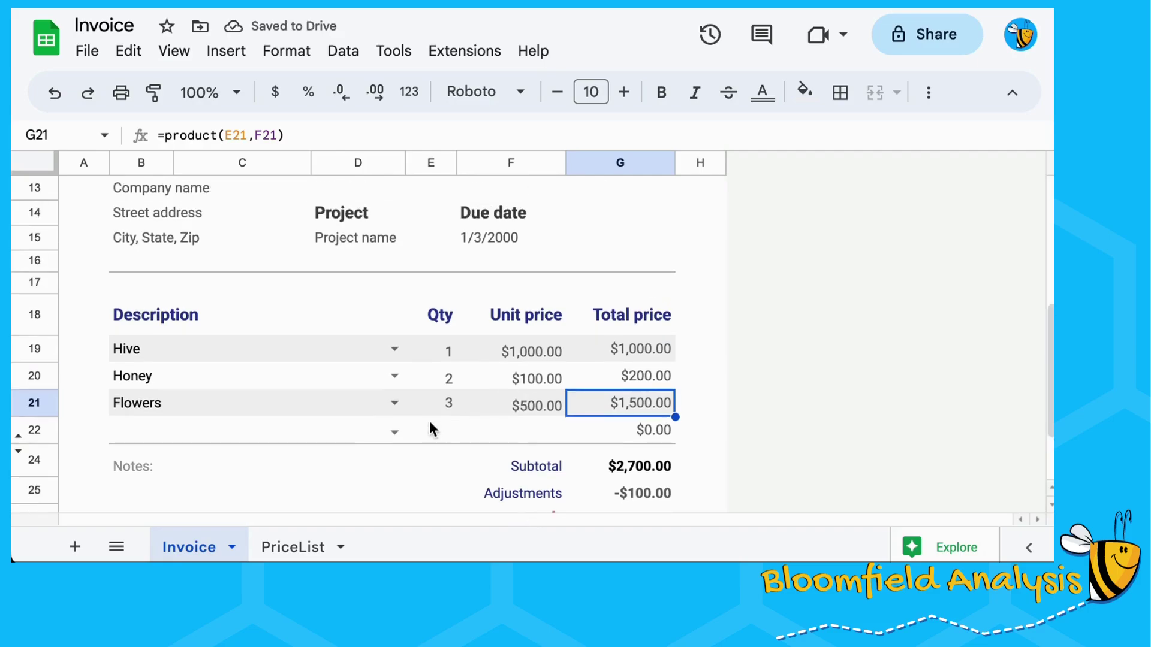
pyautogui.click(465, 427)
pyautogui.scroll(-1, 485, 354)
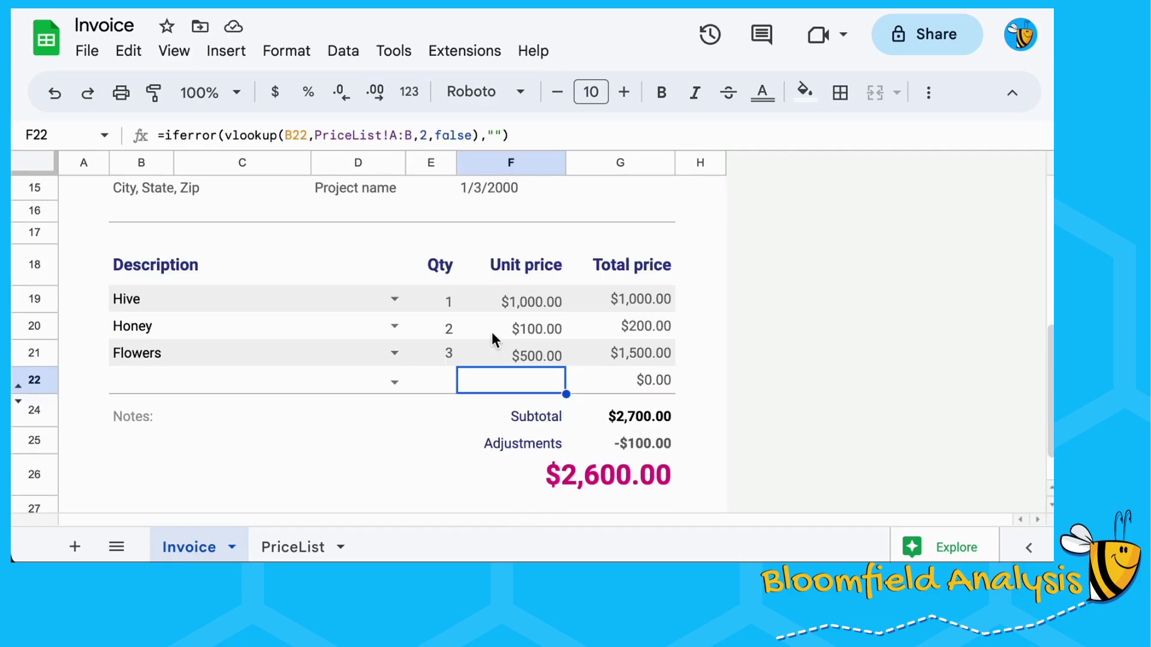
# Step: Set row 19 to Honey and row 20 to Hive
pyautogui.click(396, 299)
pyautogui.click(342, 386)
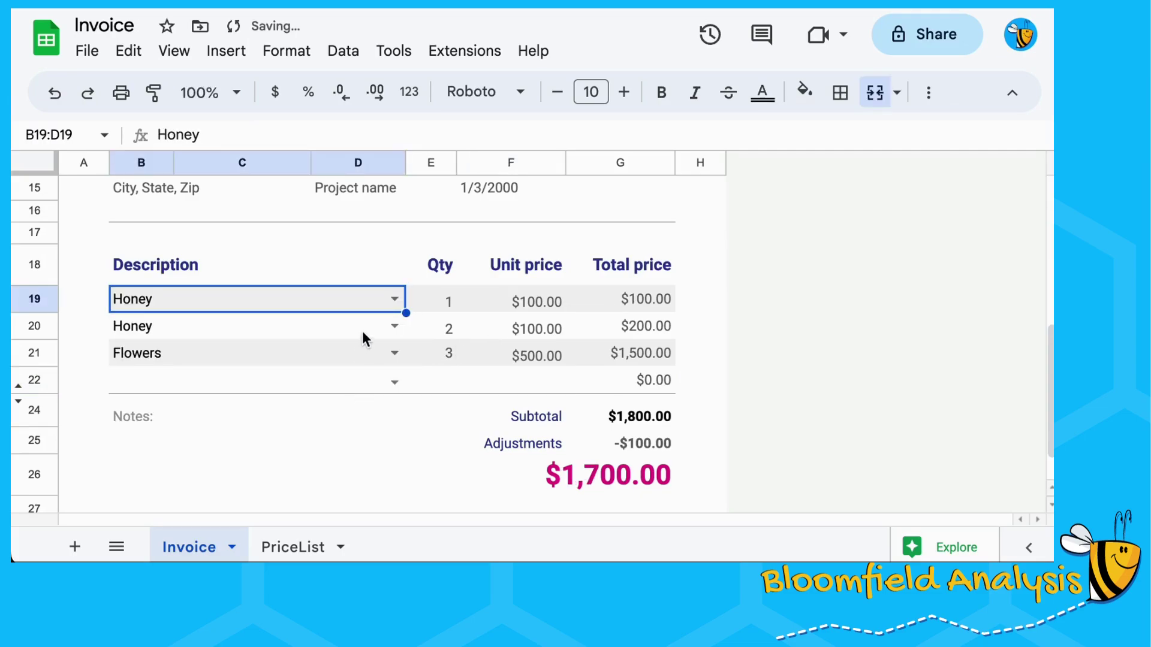
pyautogui.click(393, 326)
pyautogui.click(339, 438)
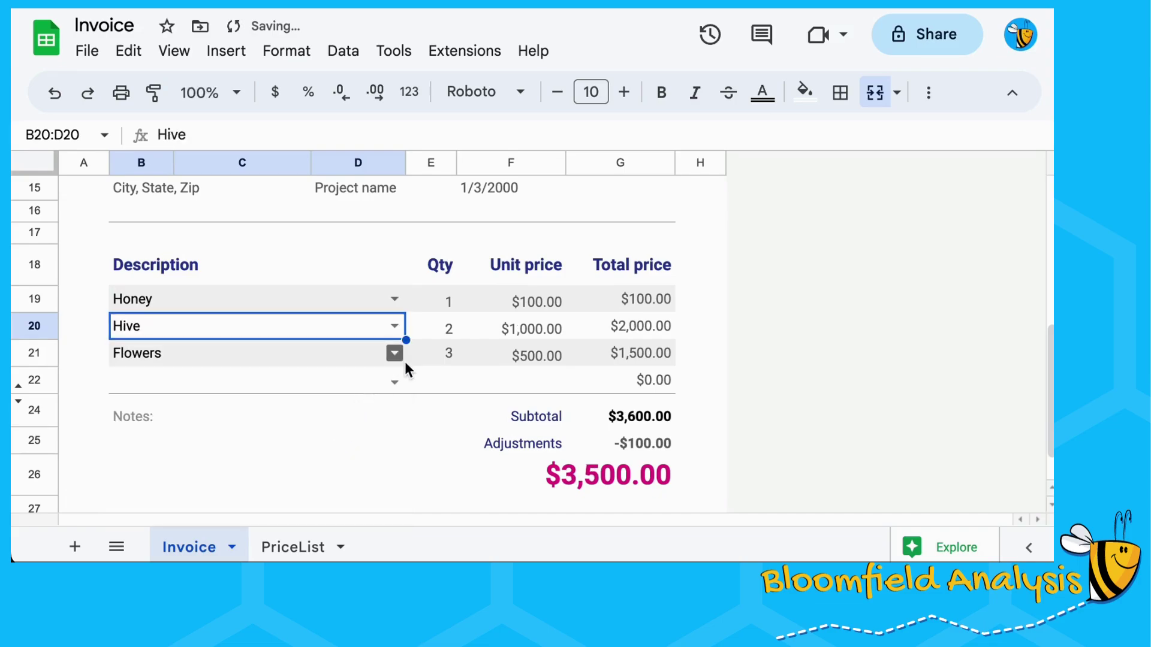
pyautogui.scroll(1, 392, 330)
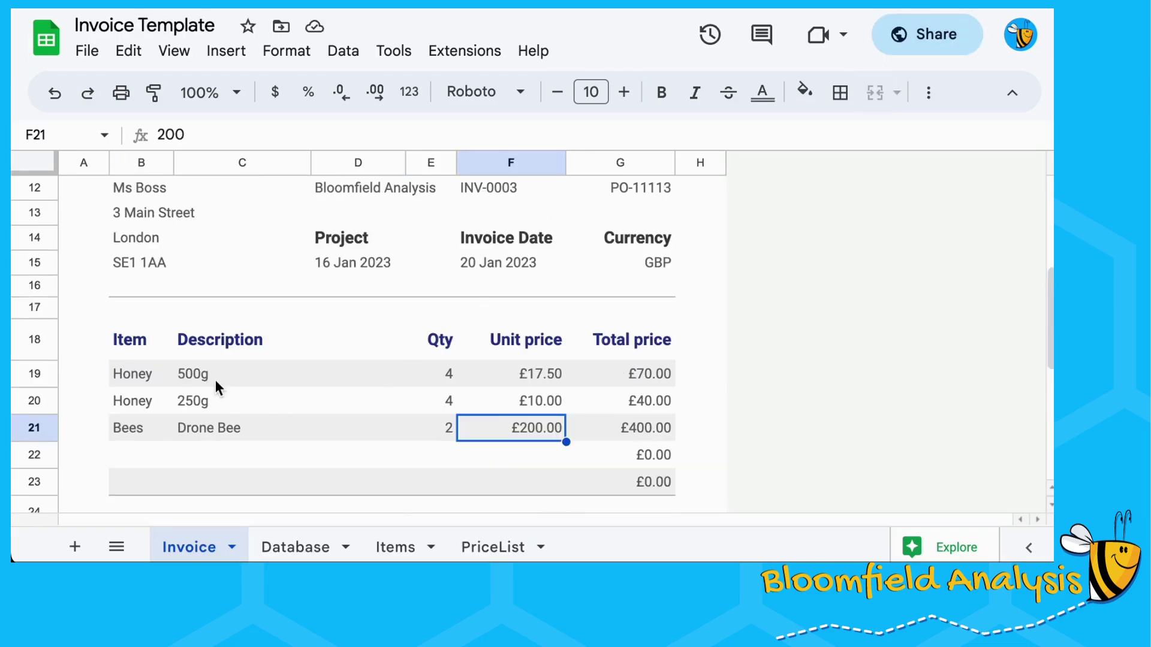
# Step: Review the Honey lines in B19:D20 and the Bees line in D21
pyautogui.moveTo(134, 383); pyautogui.dragTo(362, 396)
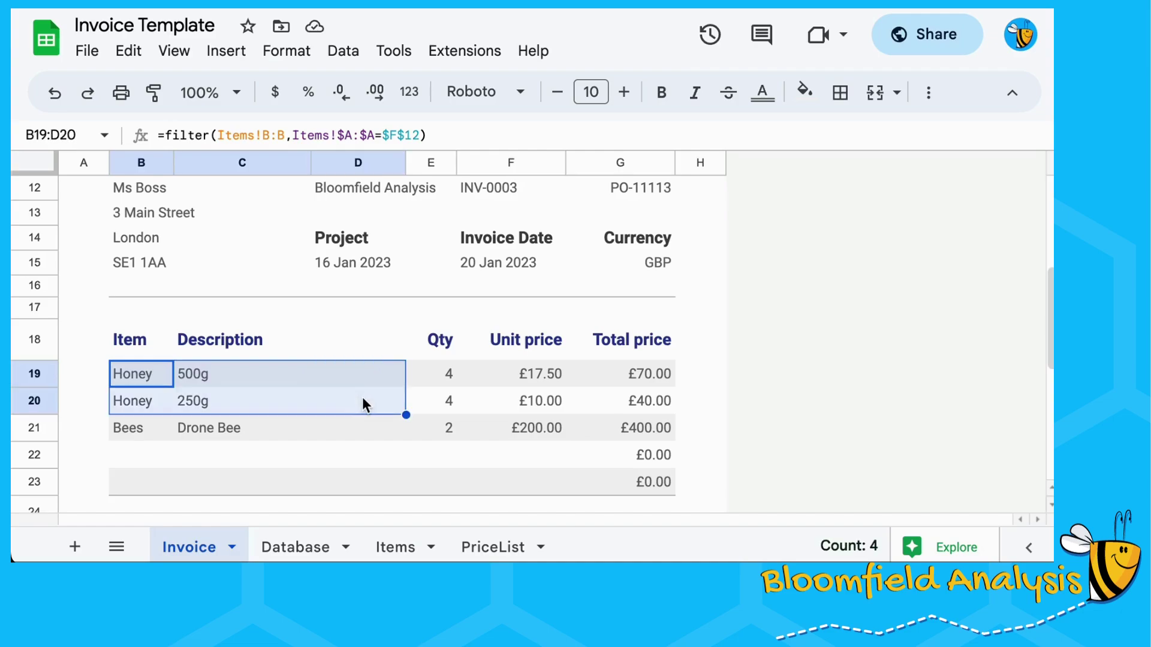
pyautogui.click(330, 428)
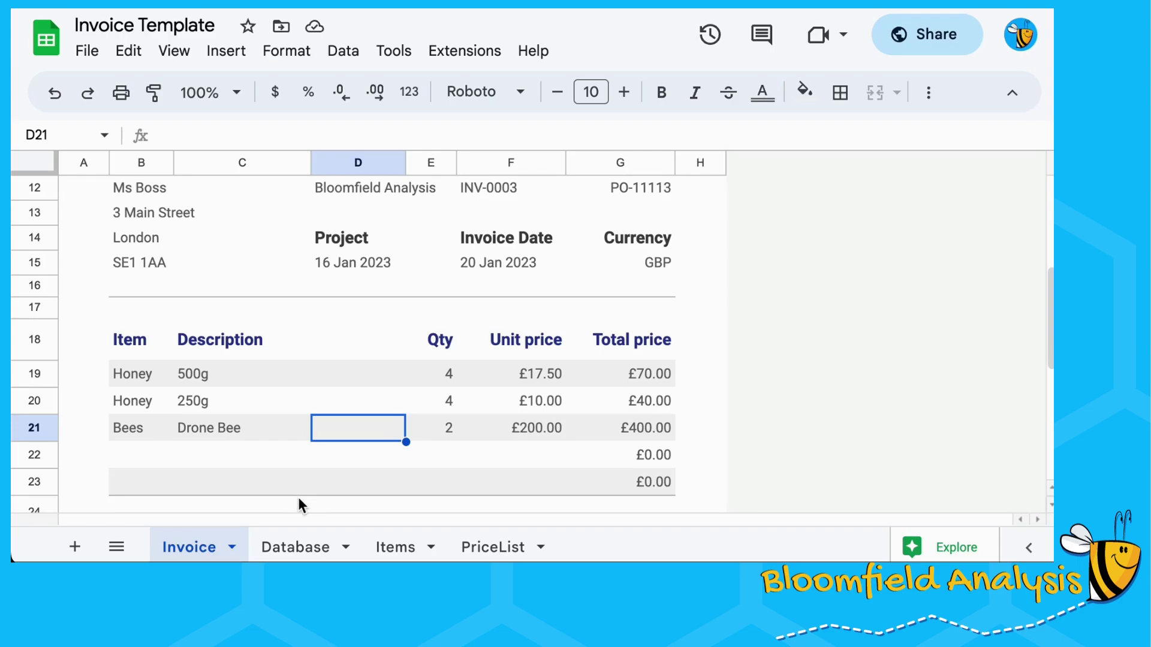
pyautogui.scroll(3, 311, 421)
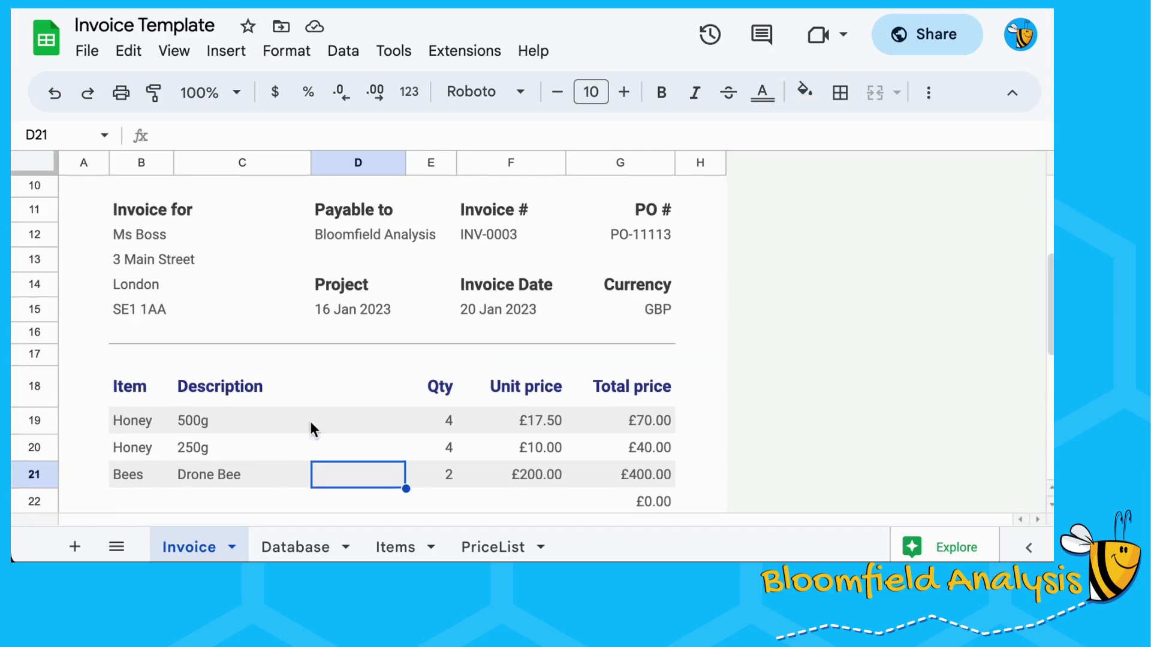
# Step: Change the invoice number in F12 to INV-0001 to load its details
pyautogui.click(514, 319)
pyautogui.scroll(-3, 439, 393)
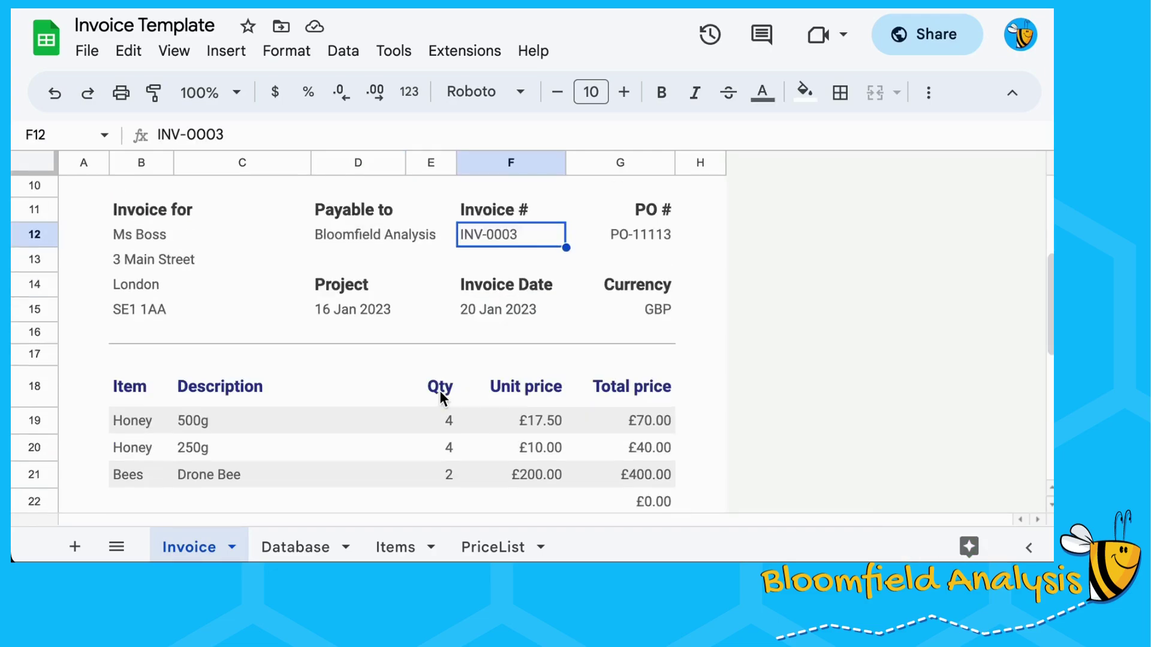
pyautogui.click(257, 133)
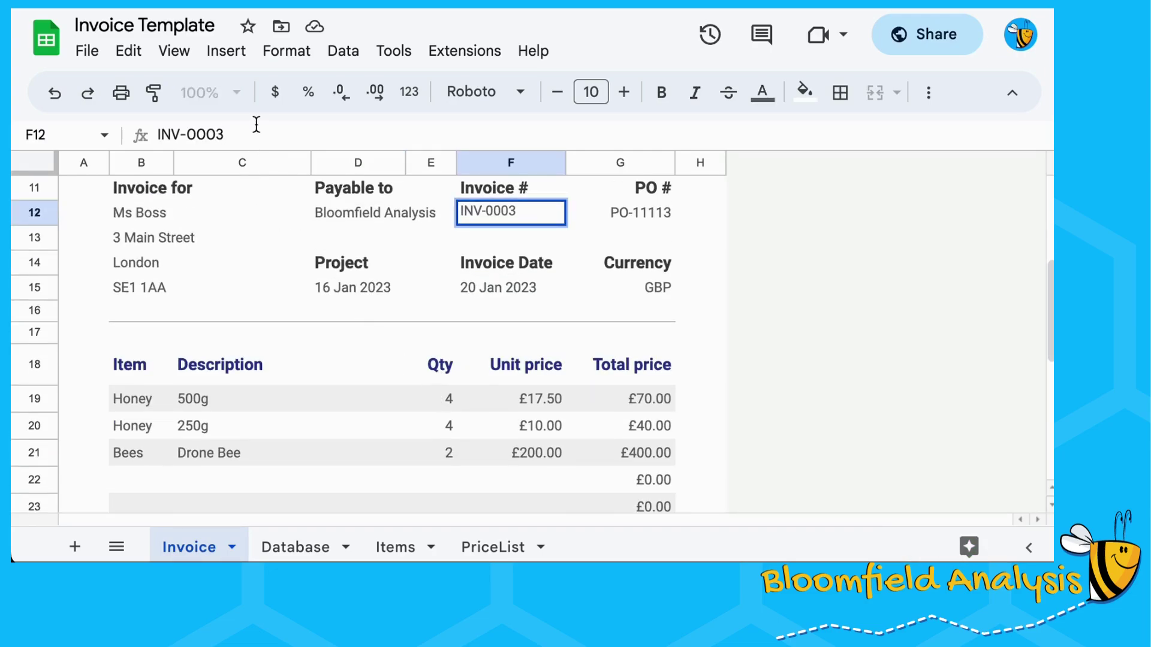
pyautogui.press('BackSpace')
pyautogui.write('1')
pyautogui.press('Return')
# Step: Change the invoice number to INV-0002 to load its details
pyautogui.click(246, 135)
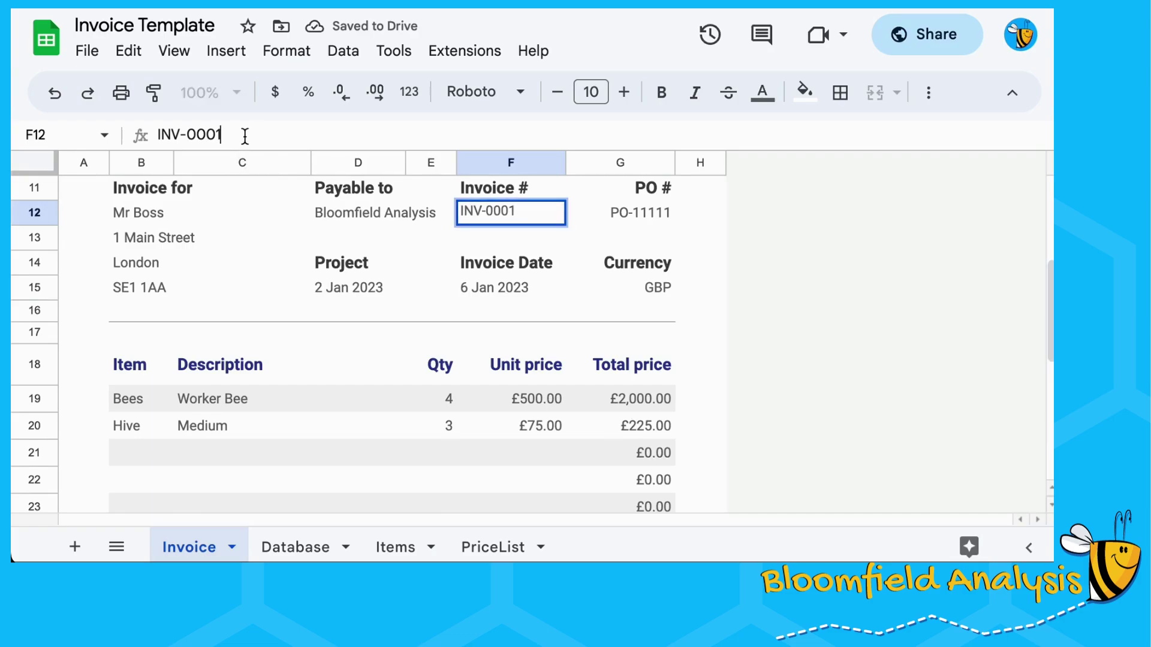
pyautogui.press('BackSpace')
pyautogui.write('2')
pyautogui.press('Return')
pyautogui.press('Up')
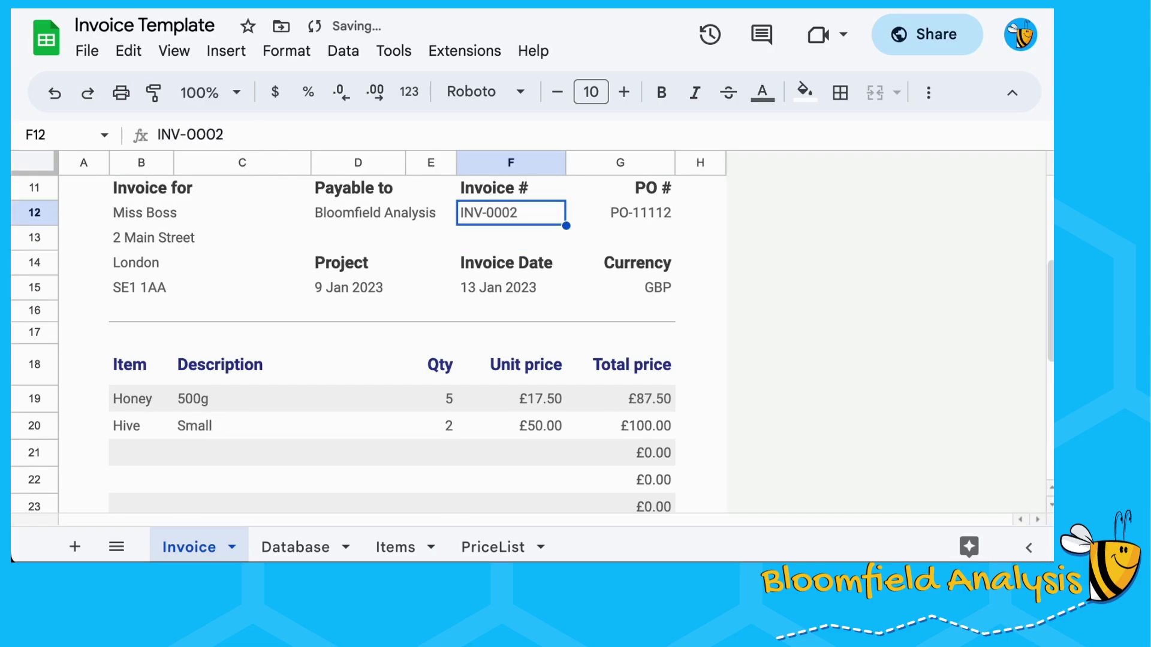
# Step: Set the invoice number back to INV-0003
pyautogui.click(239, 135)
pyautogui.press('BackSpace')
pyautogui.write('3')
pyautogui.press('Return')
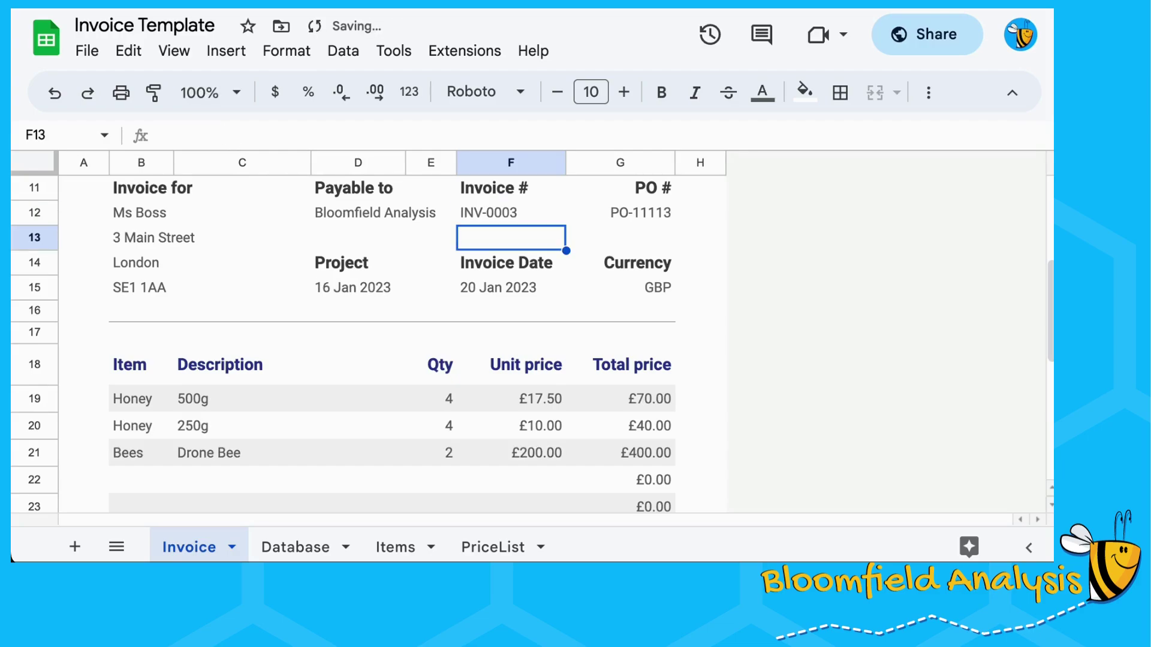